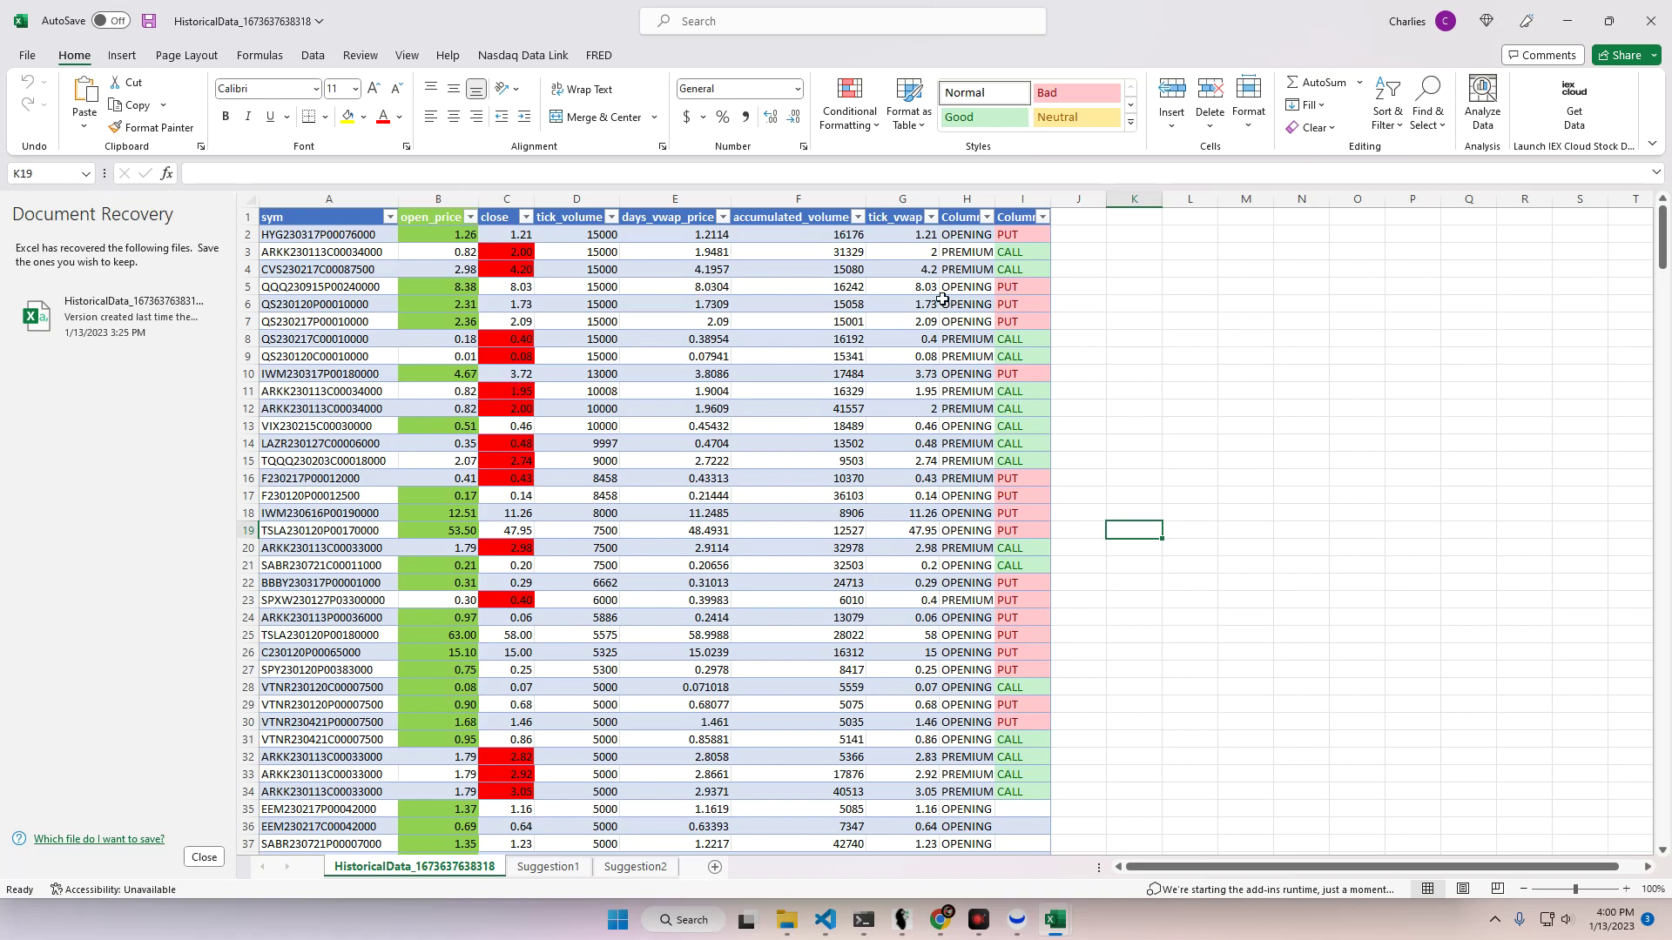
# Review the options data table, focusing on the contract symbols and the highest tick_volume entries
pyautogui.scroll(-3, 1141, 434)
pyautogui.scroll(3, 1140, 441)
pyautogui.moveTo(295, 217); pyautogui.dragTo(1039, 793)
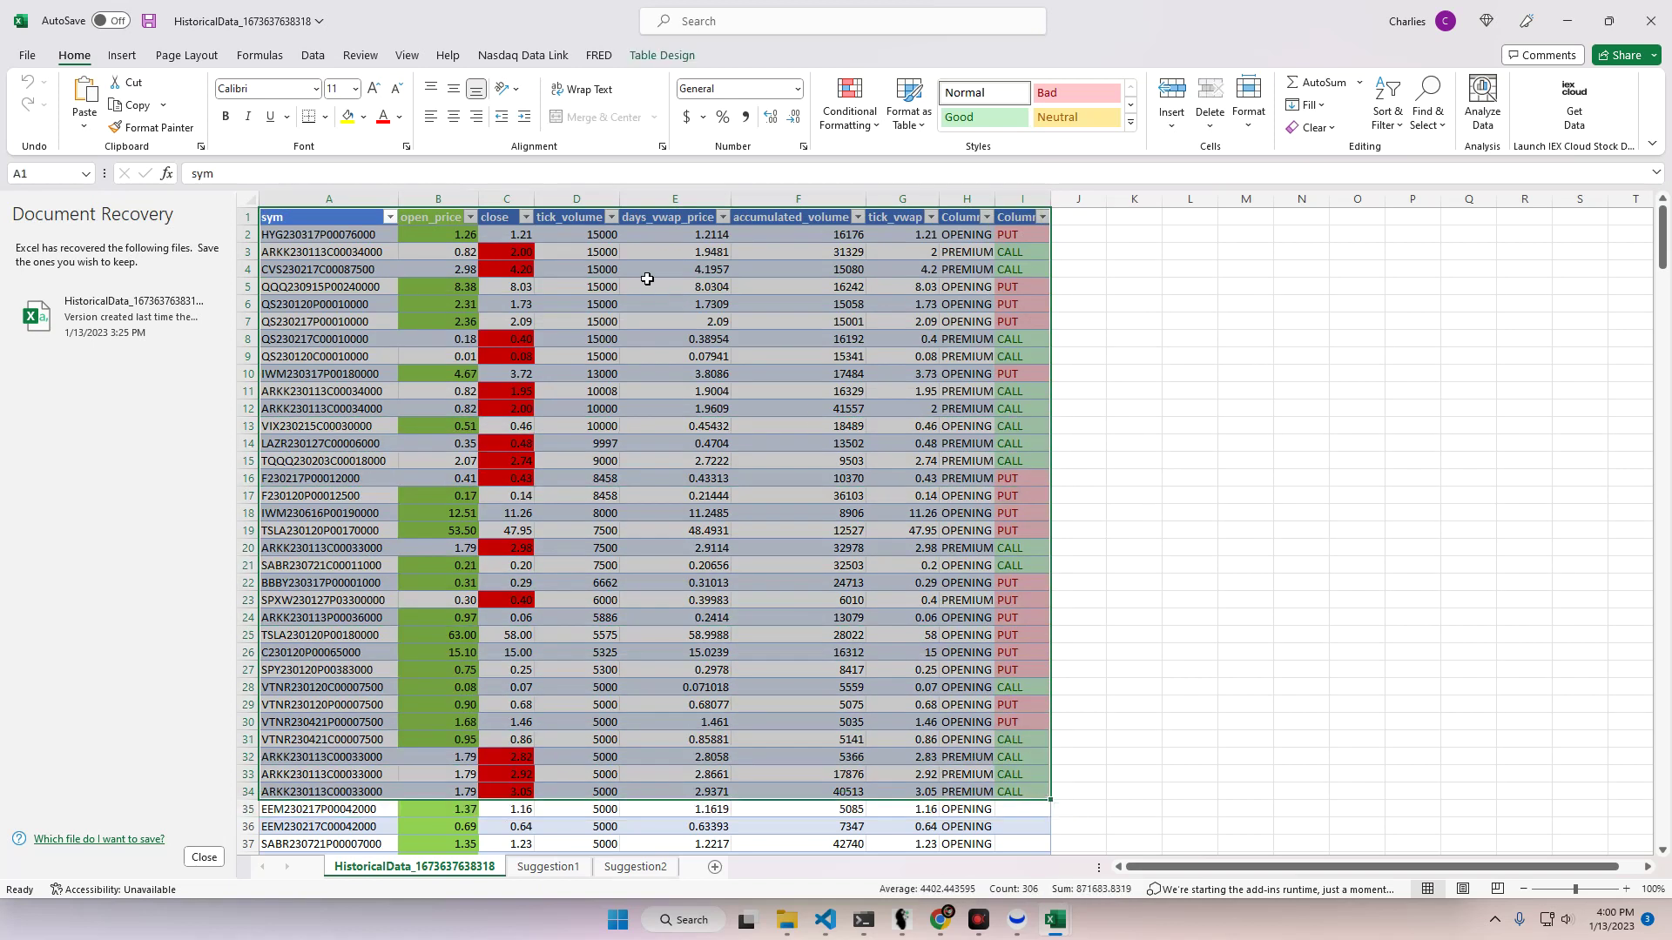
pyautogui.click(558, 248)
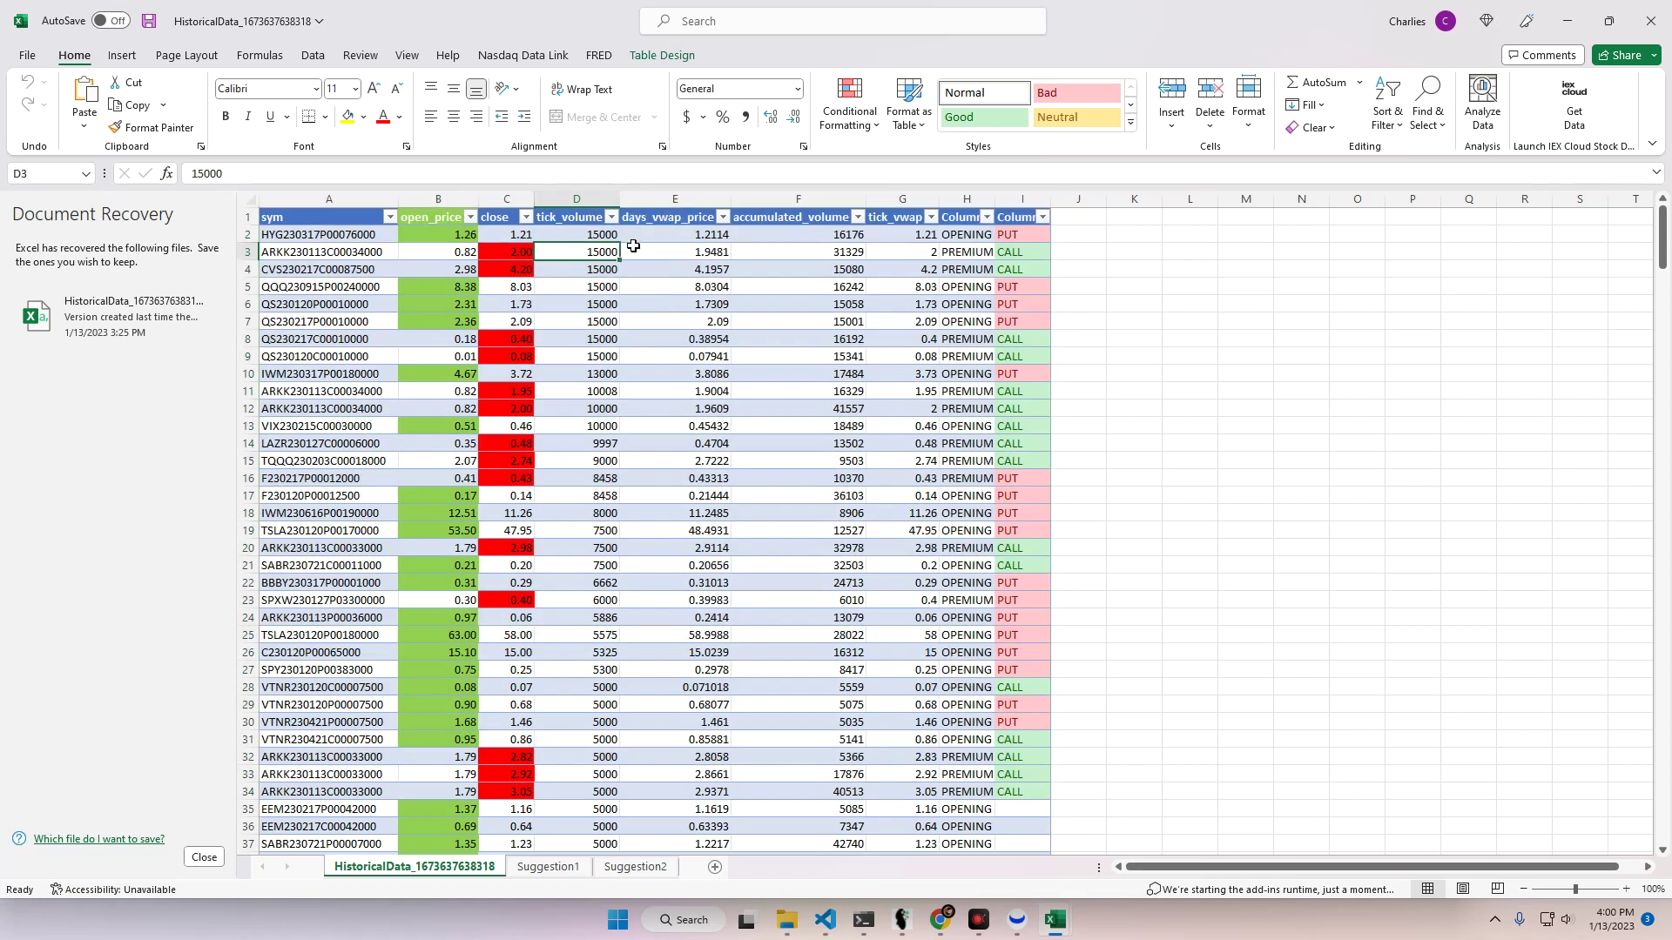
pyautogui.moveTo(589, 233); pyautogui.dragTo(560, 586)
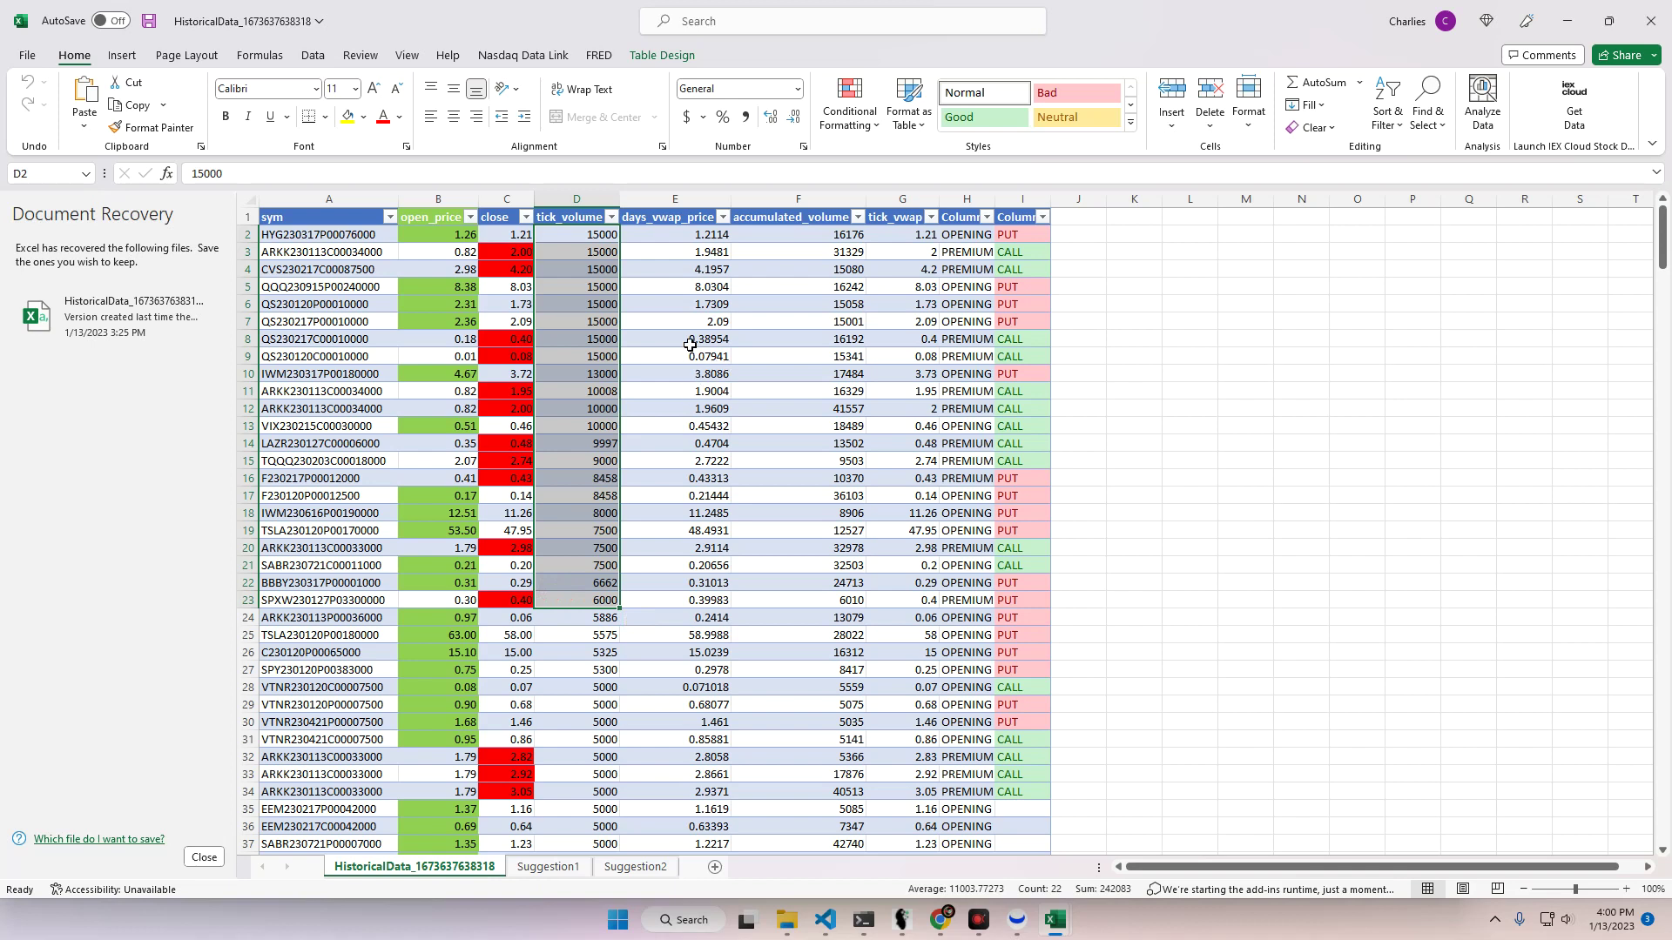
pyautogui.click(648, 288)
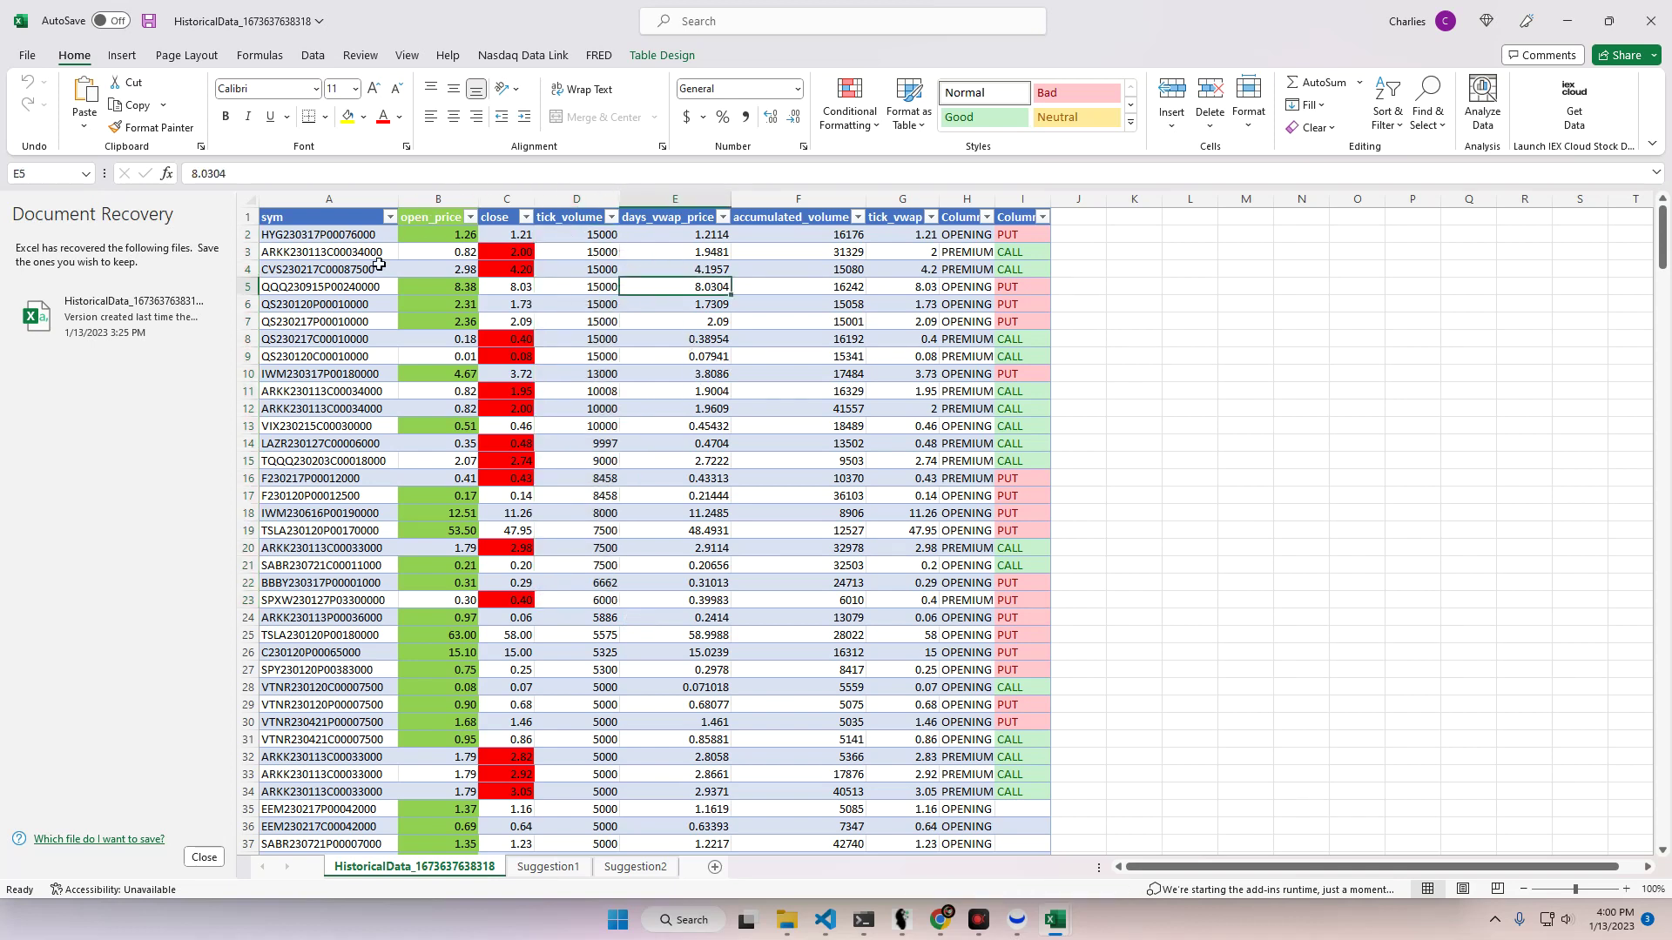
pyautogui.click(293, 233)
pyautogui.click(336, 251)
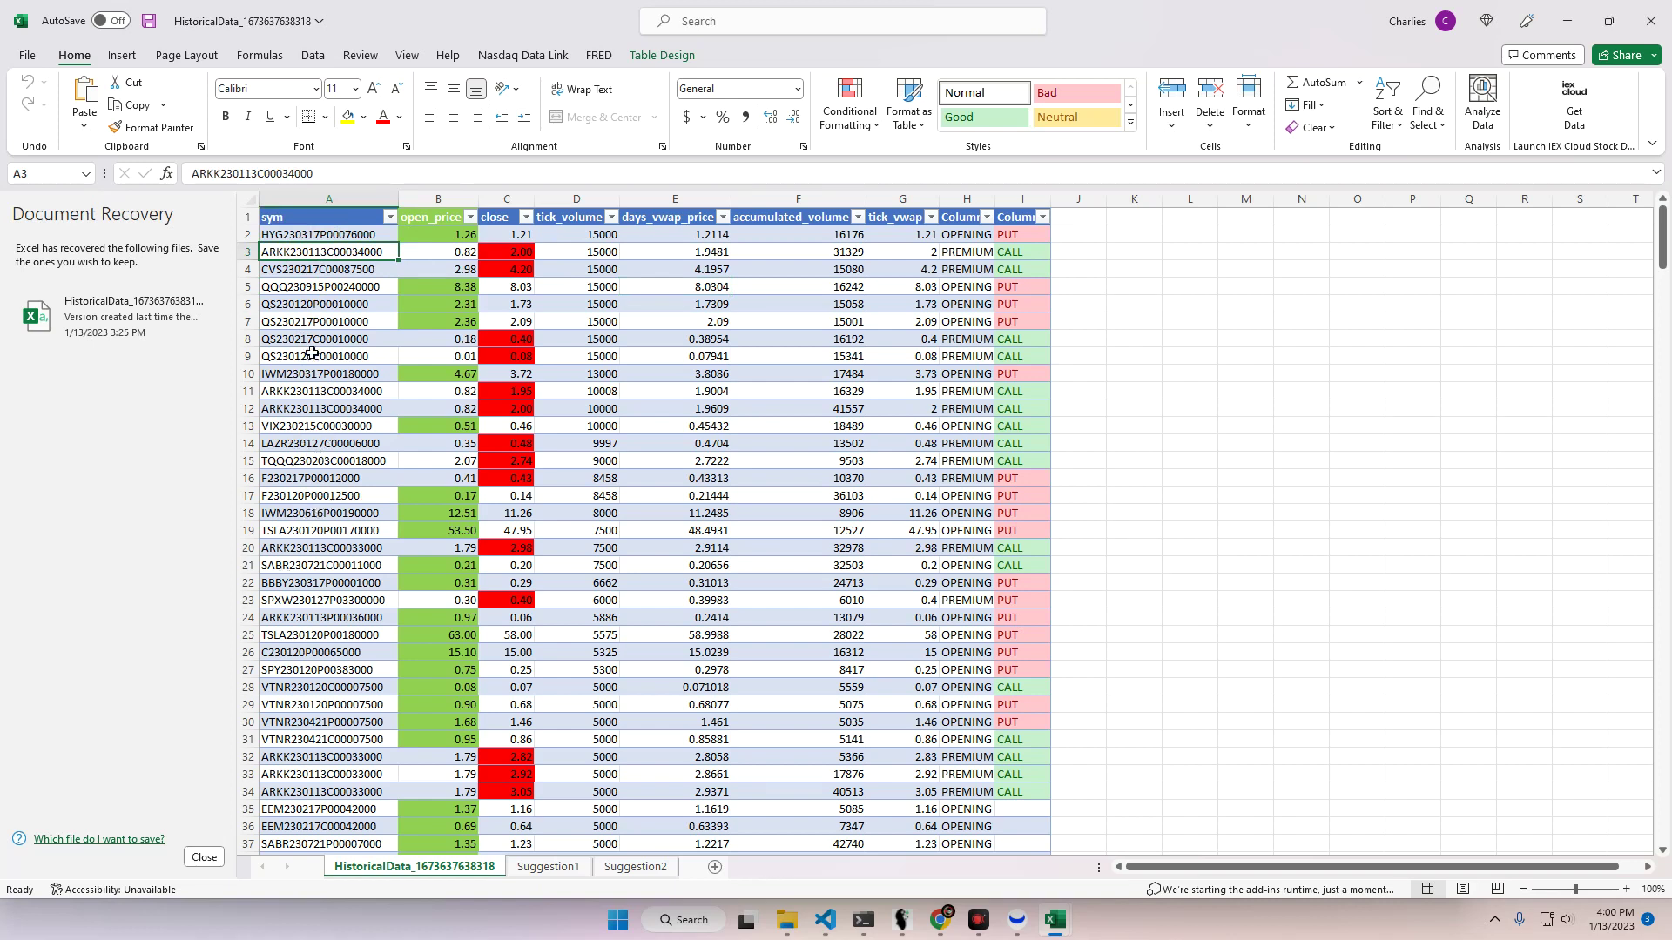
pyautogui.moveTo(584, 233); pyautogui.dragTo(575, 316)
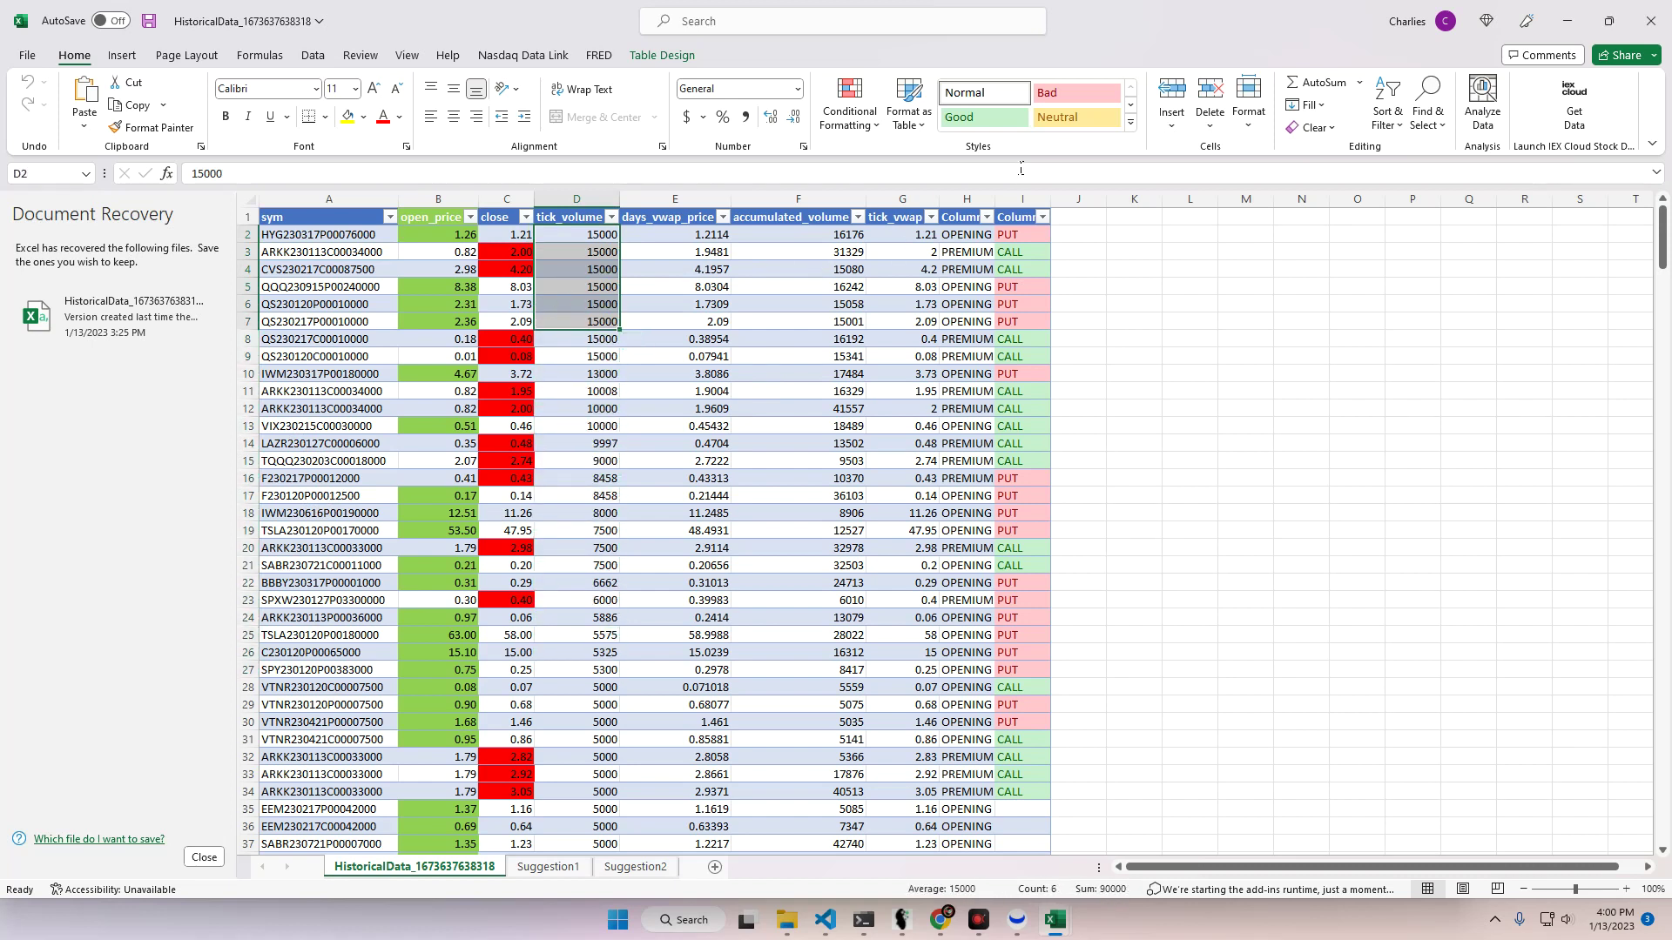
pyautogui.click(635, 357)
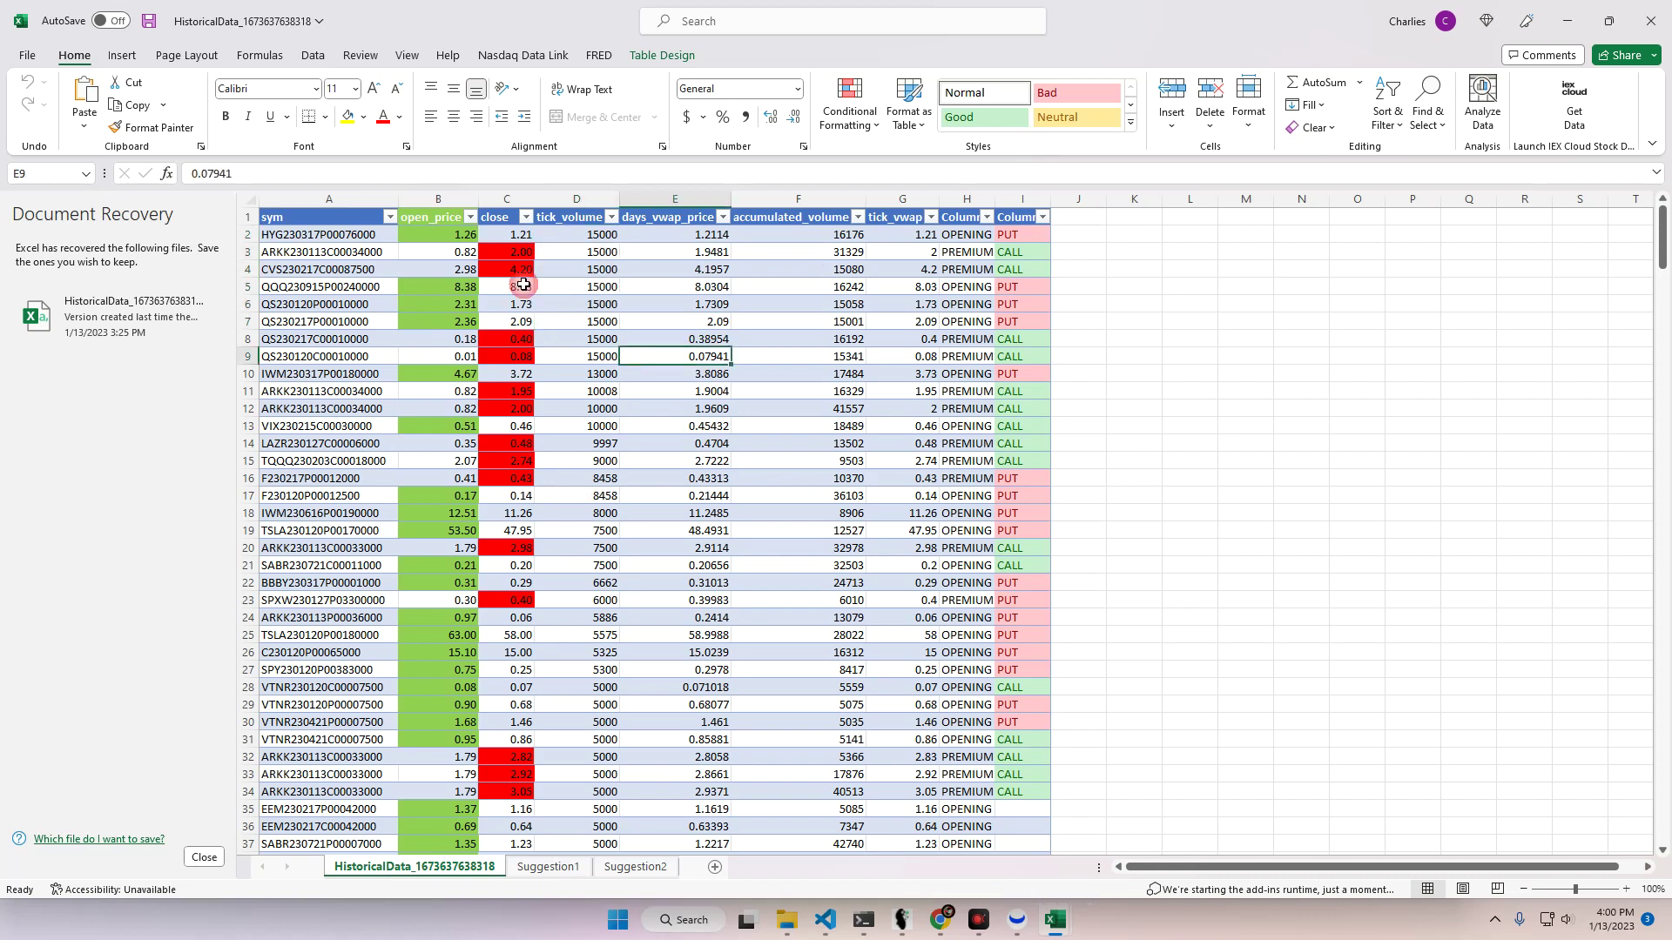
# Compare the open_price and close values of the first two contracts, HYG230317P00076000 and ARKK230113C00034000
pyautogui.click(441, 194)
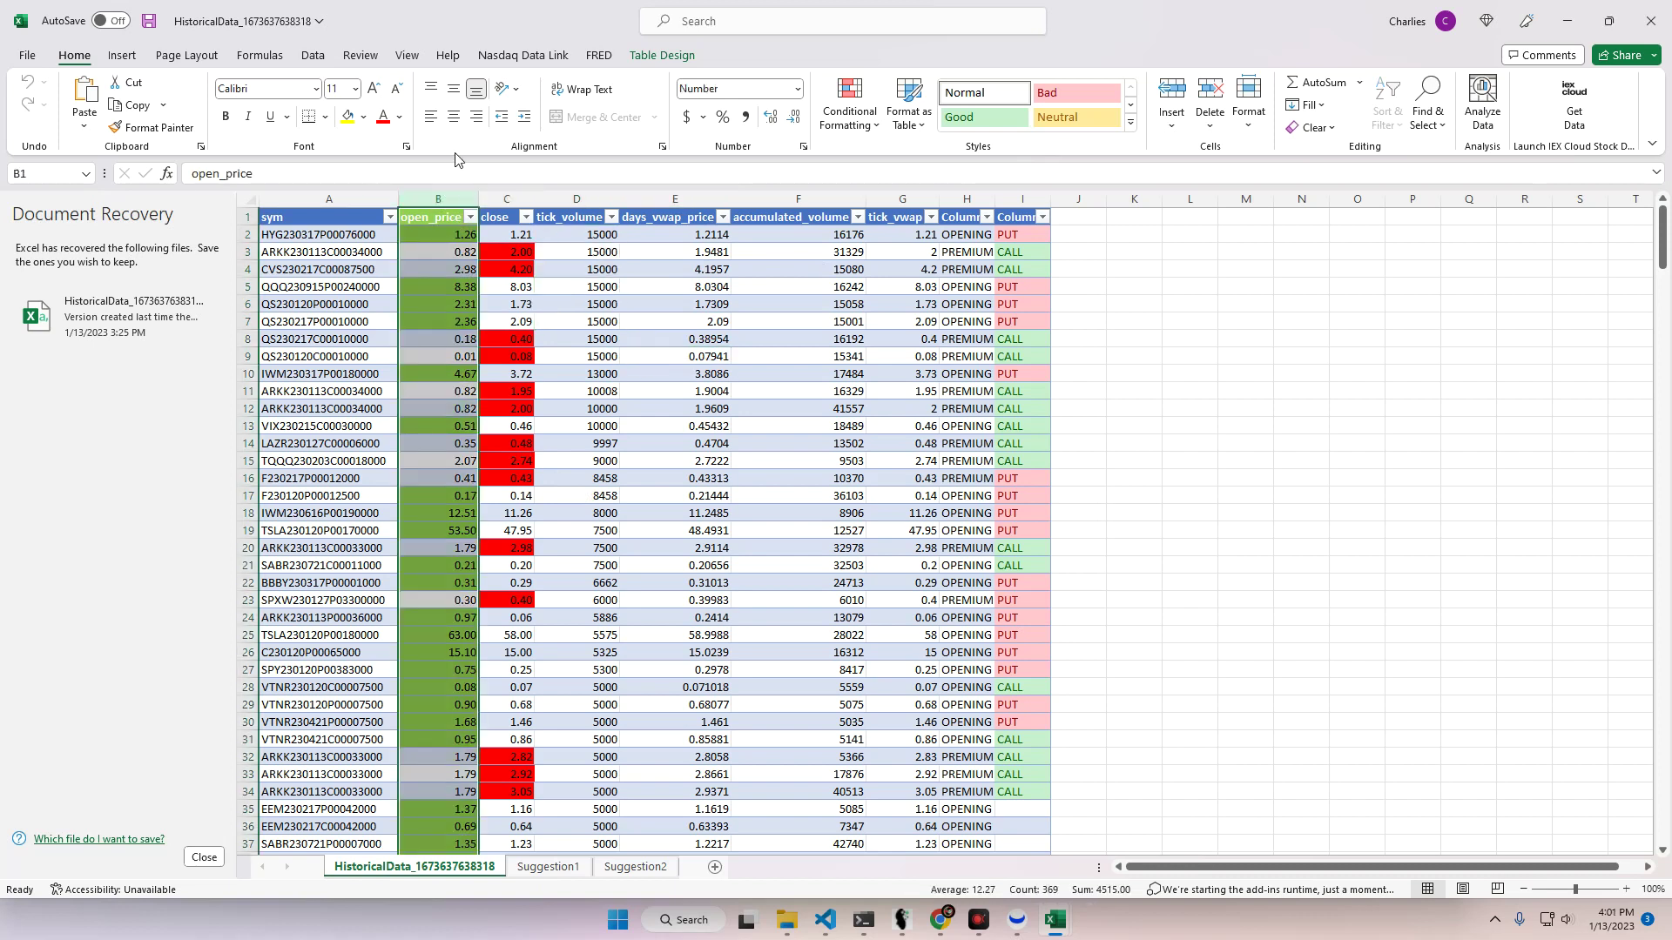
pyautogui.click(505, 210)
pyautogui.click(509, 224)
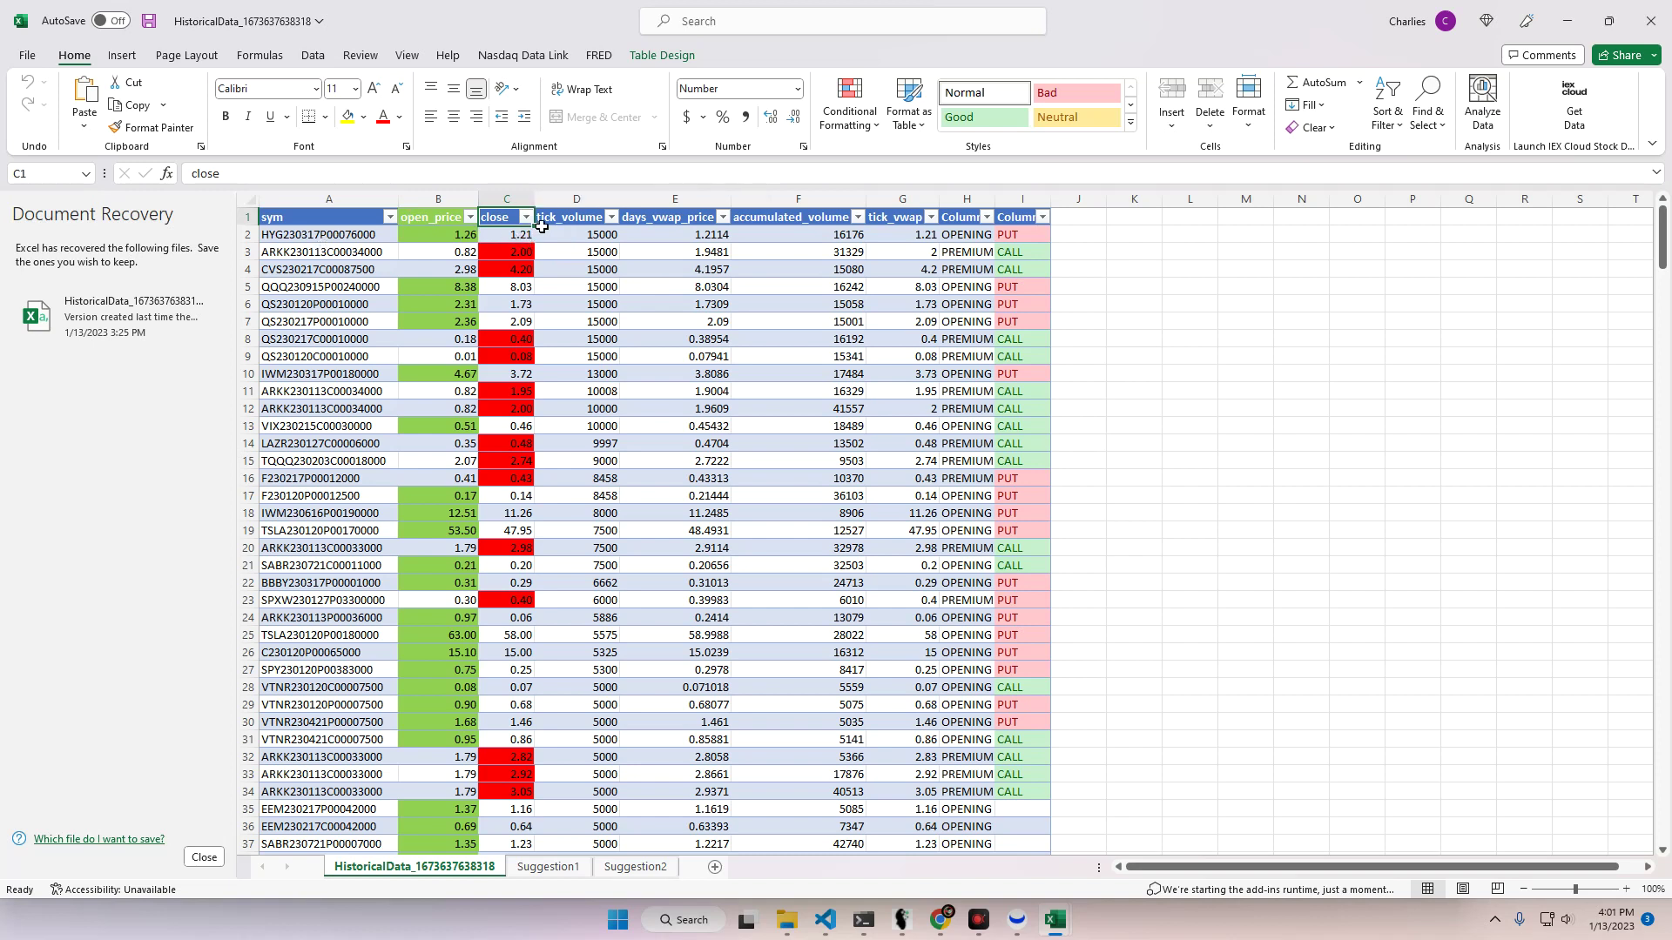
pyautogui.moveTo(541, 232); pyautogui.dragTo(575, 219)
pyautogui.click(507, 235)
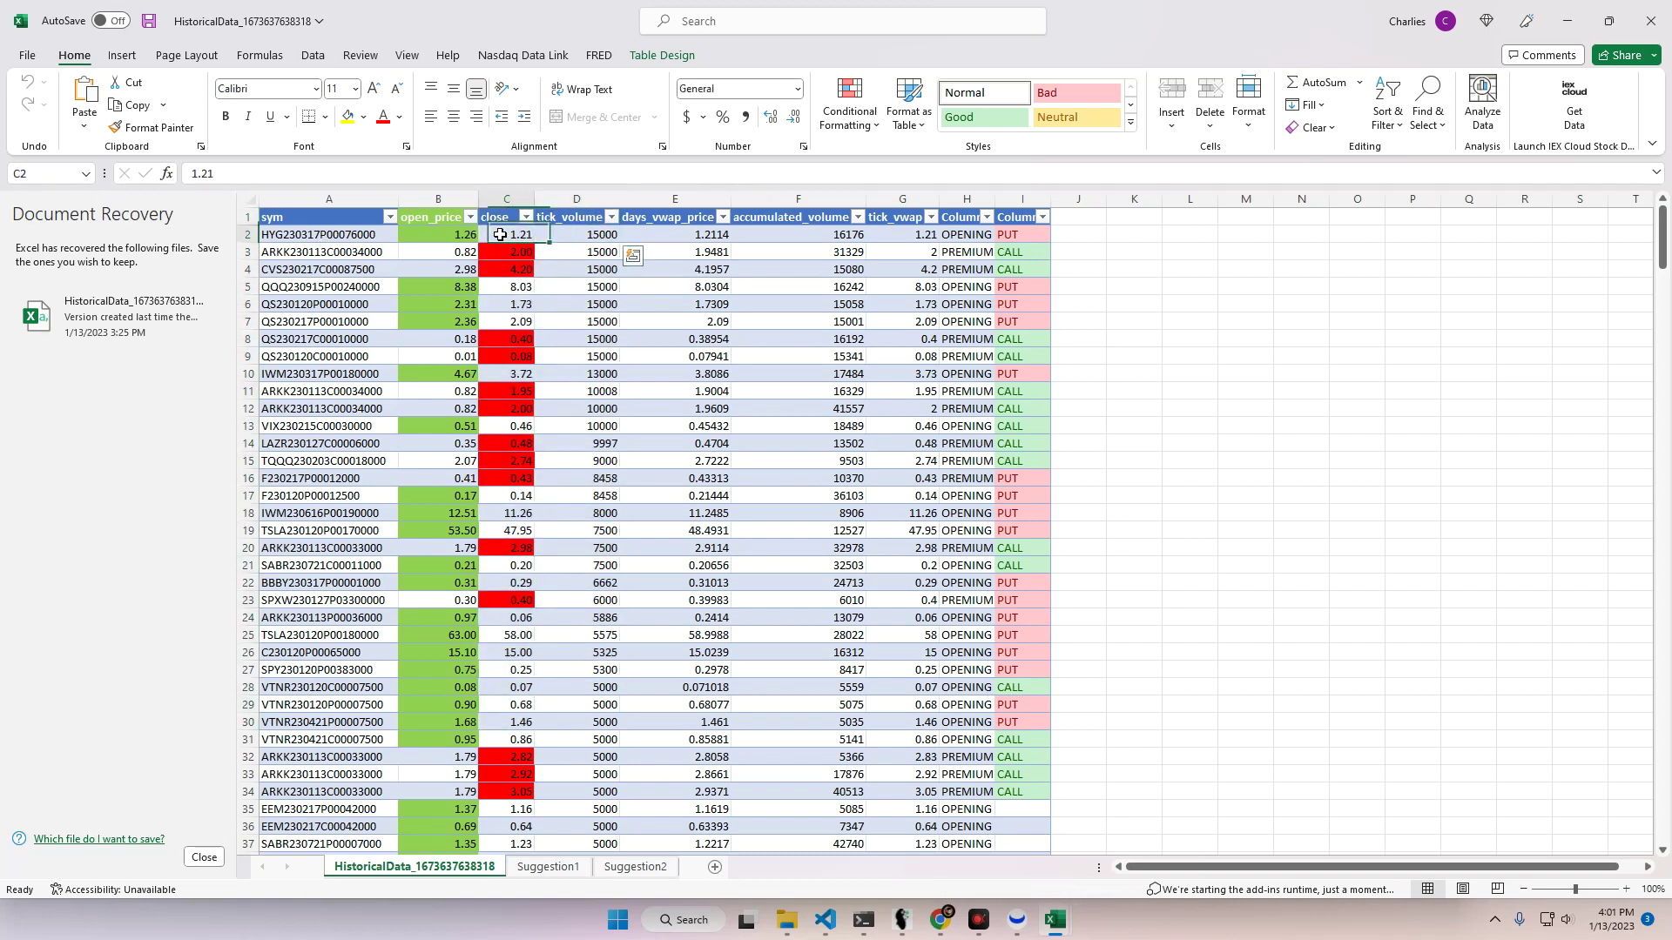
pyautogui.click(448, 231)
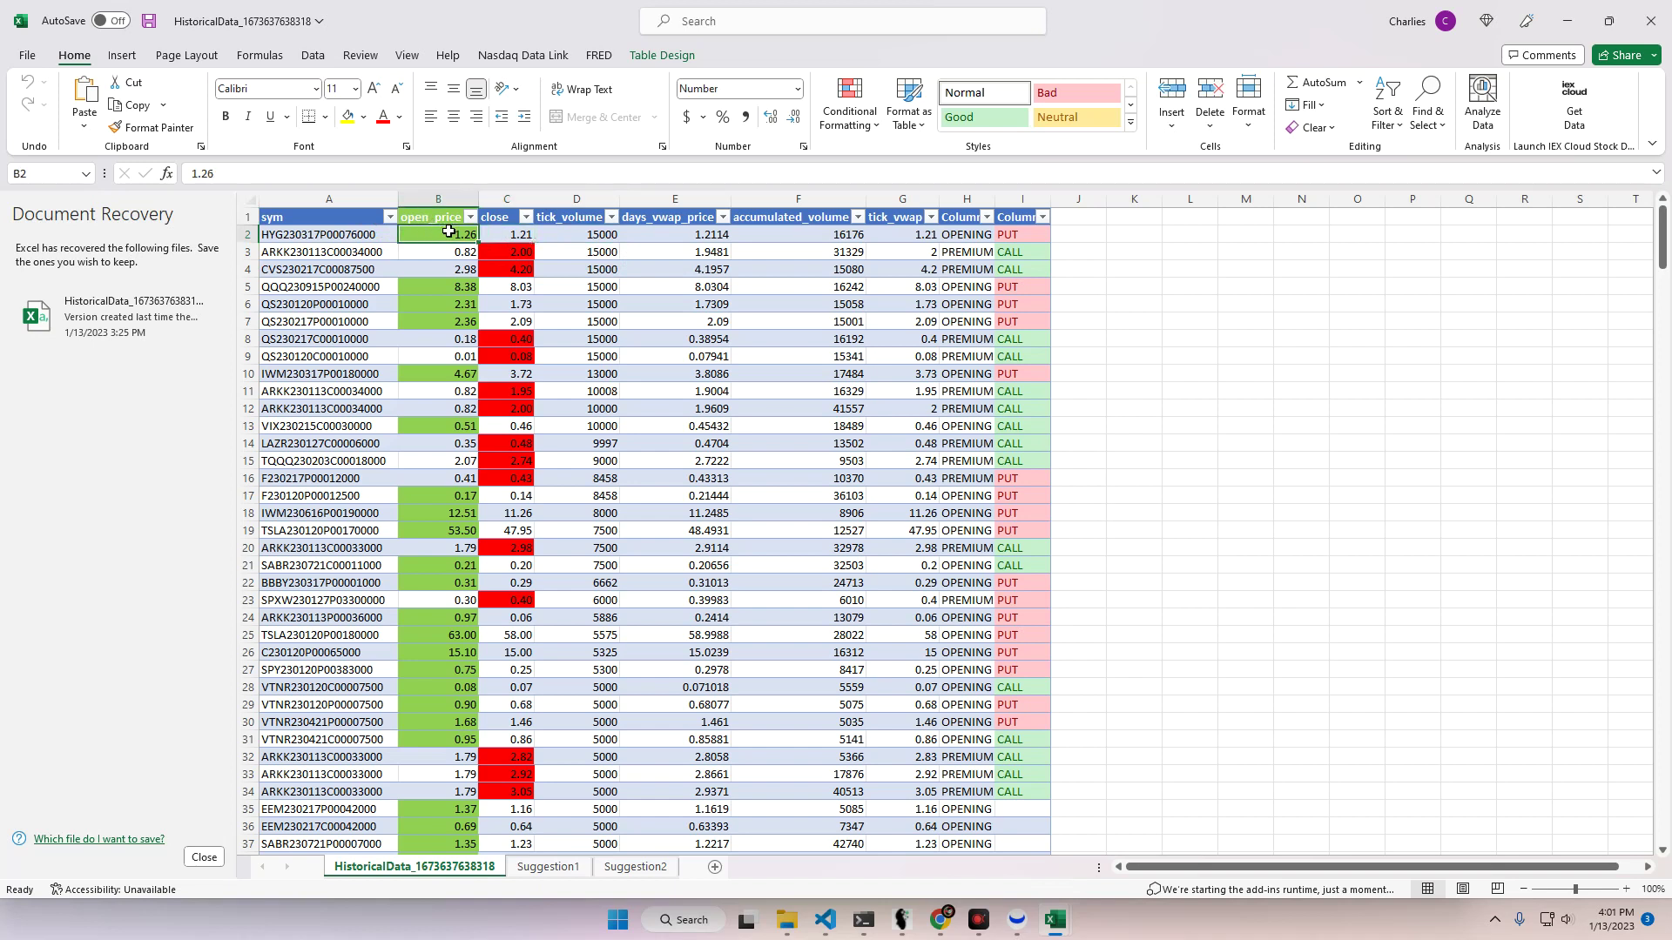
pyautogui.click(514, 232)
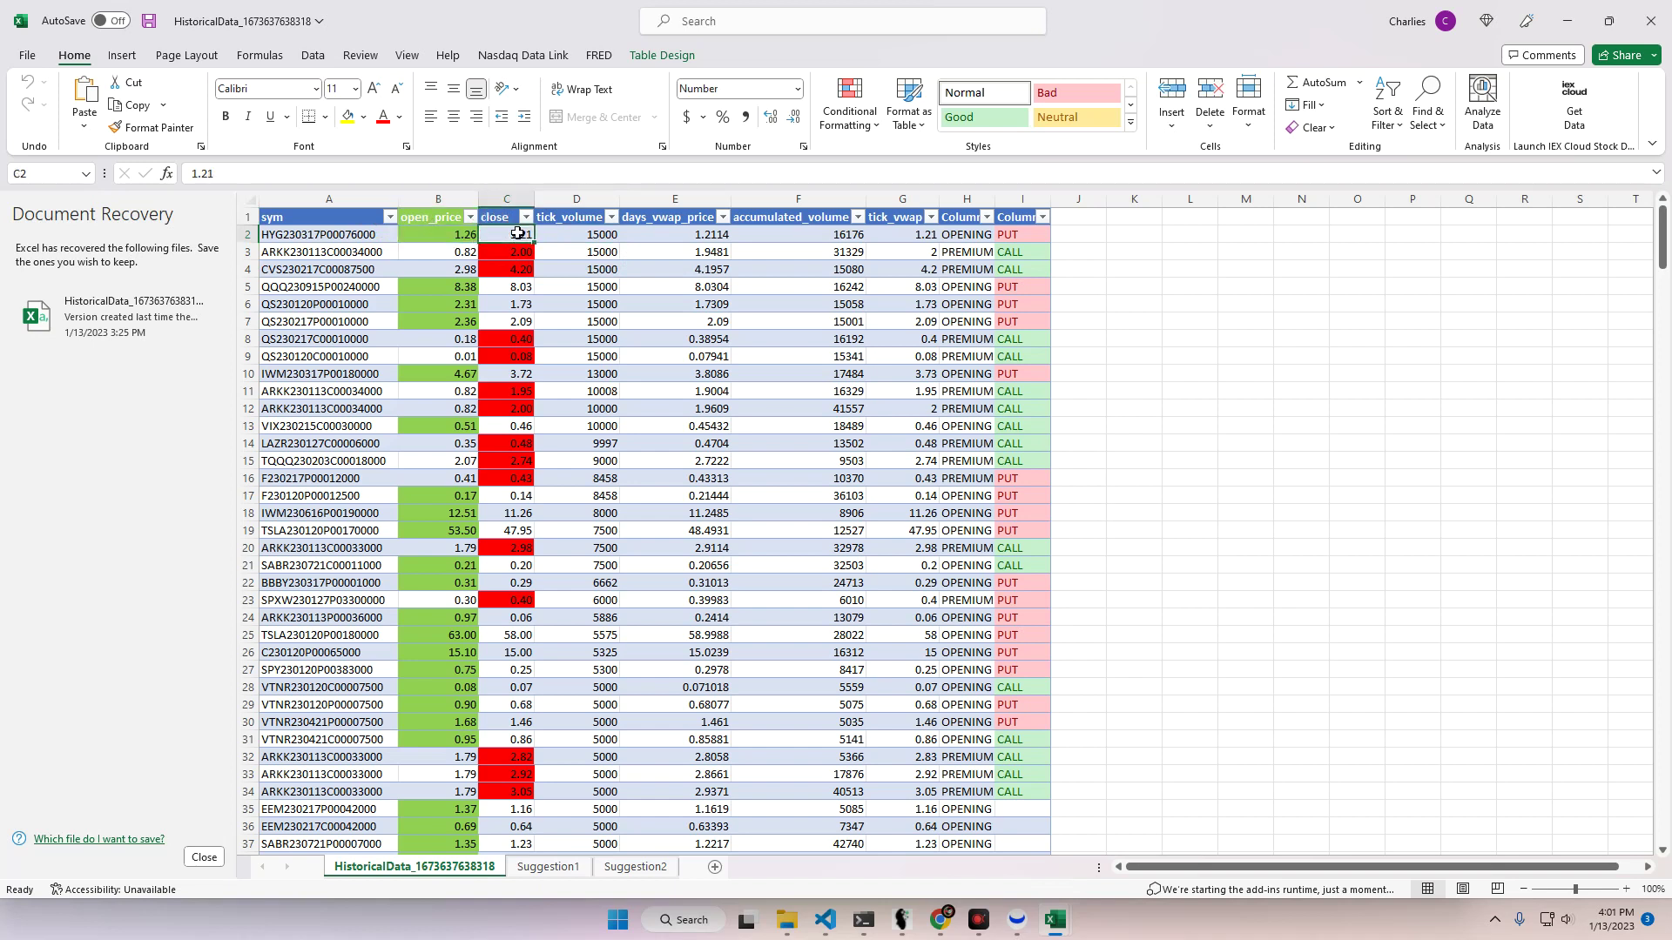
pyautogui.click(439, 235)
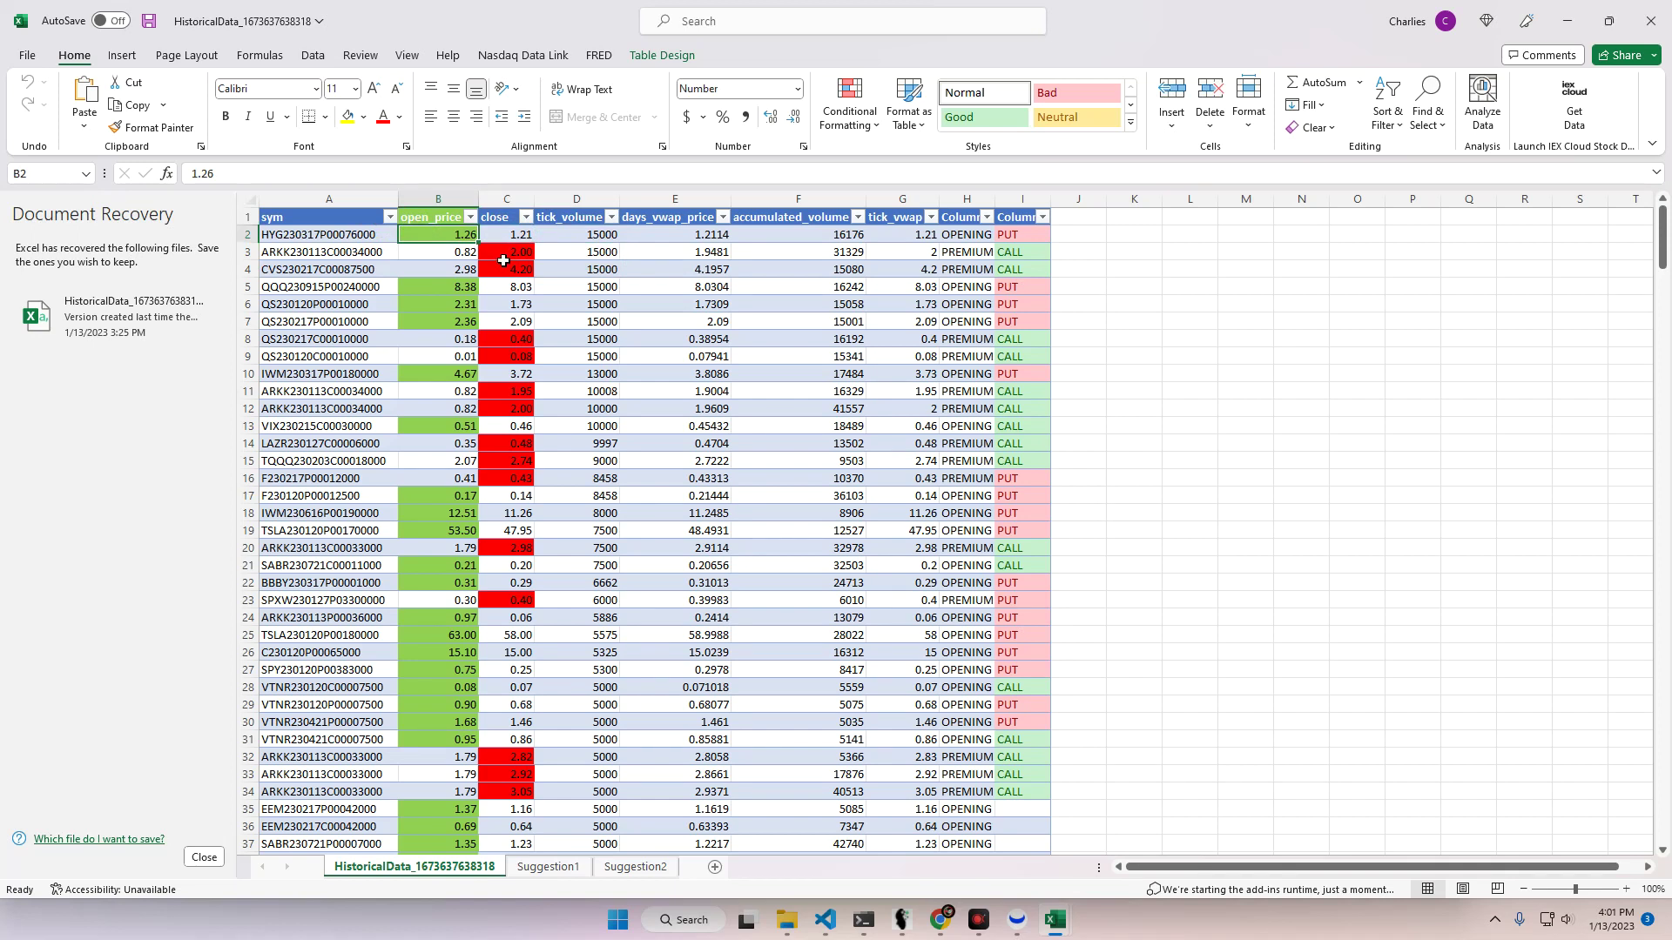
pyautogui.click(505, 255)
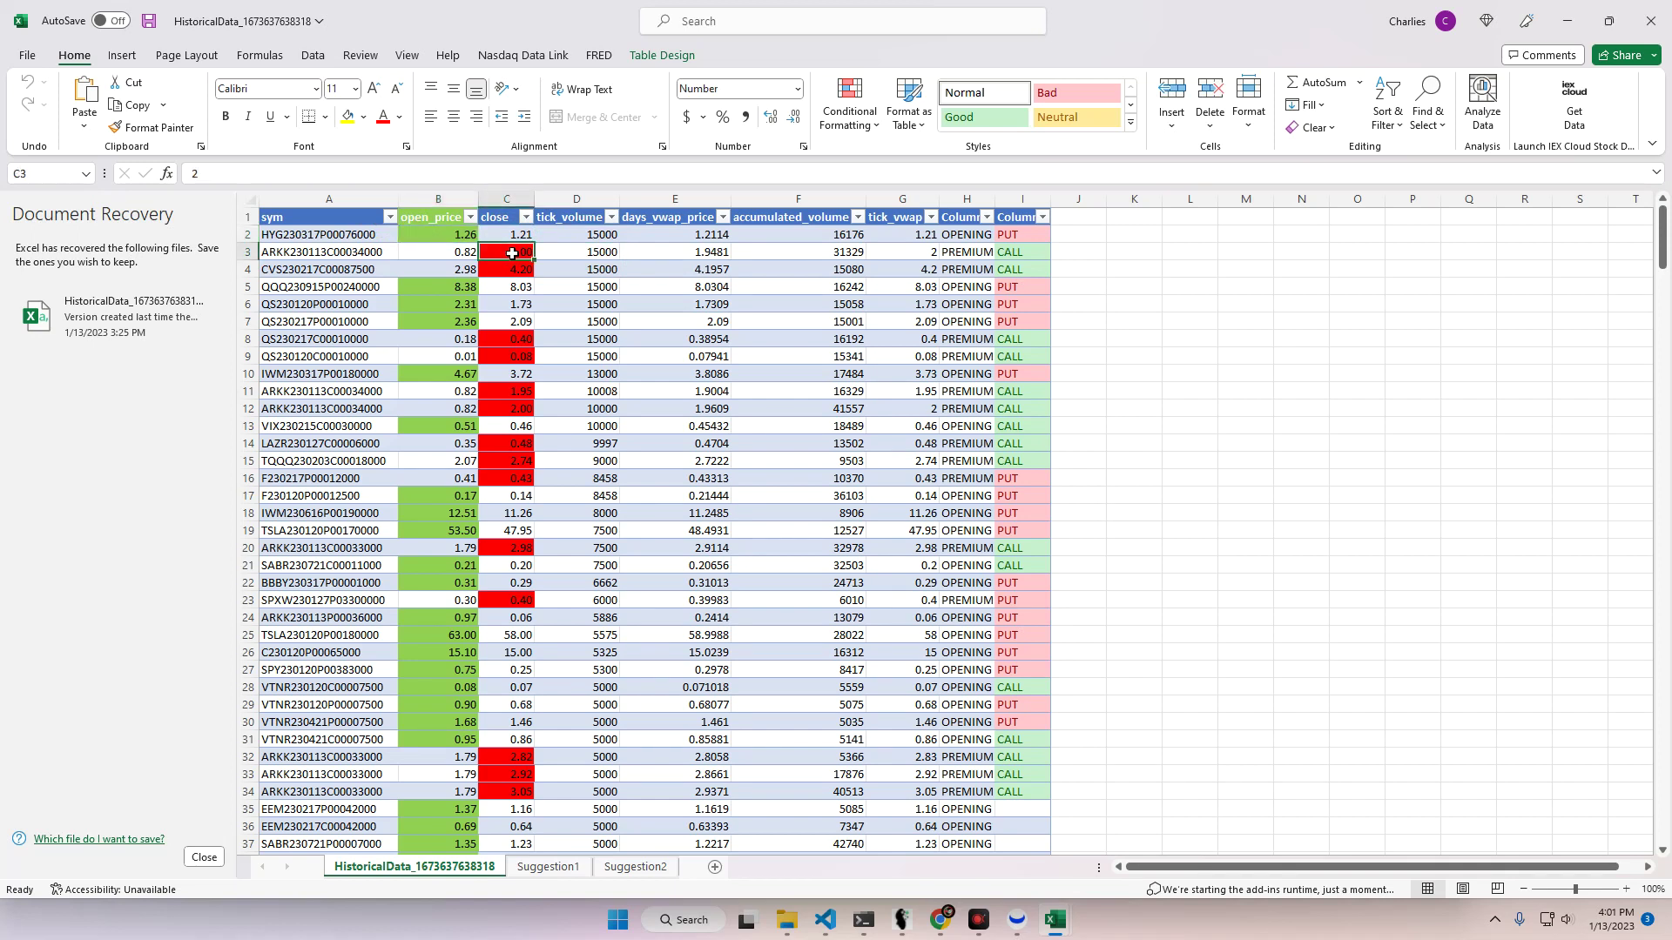
pyautogui.click(438, 252)
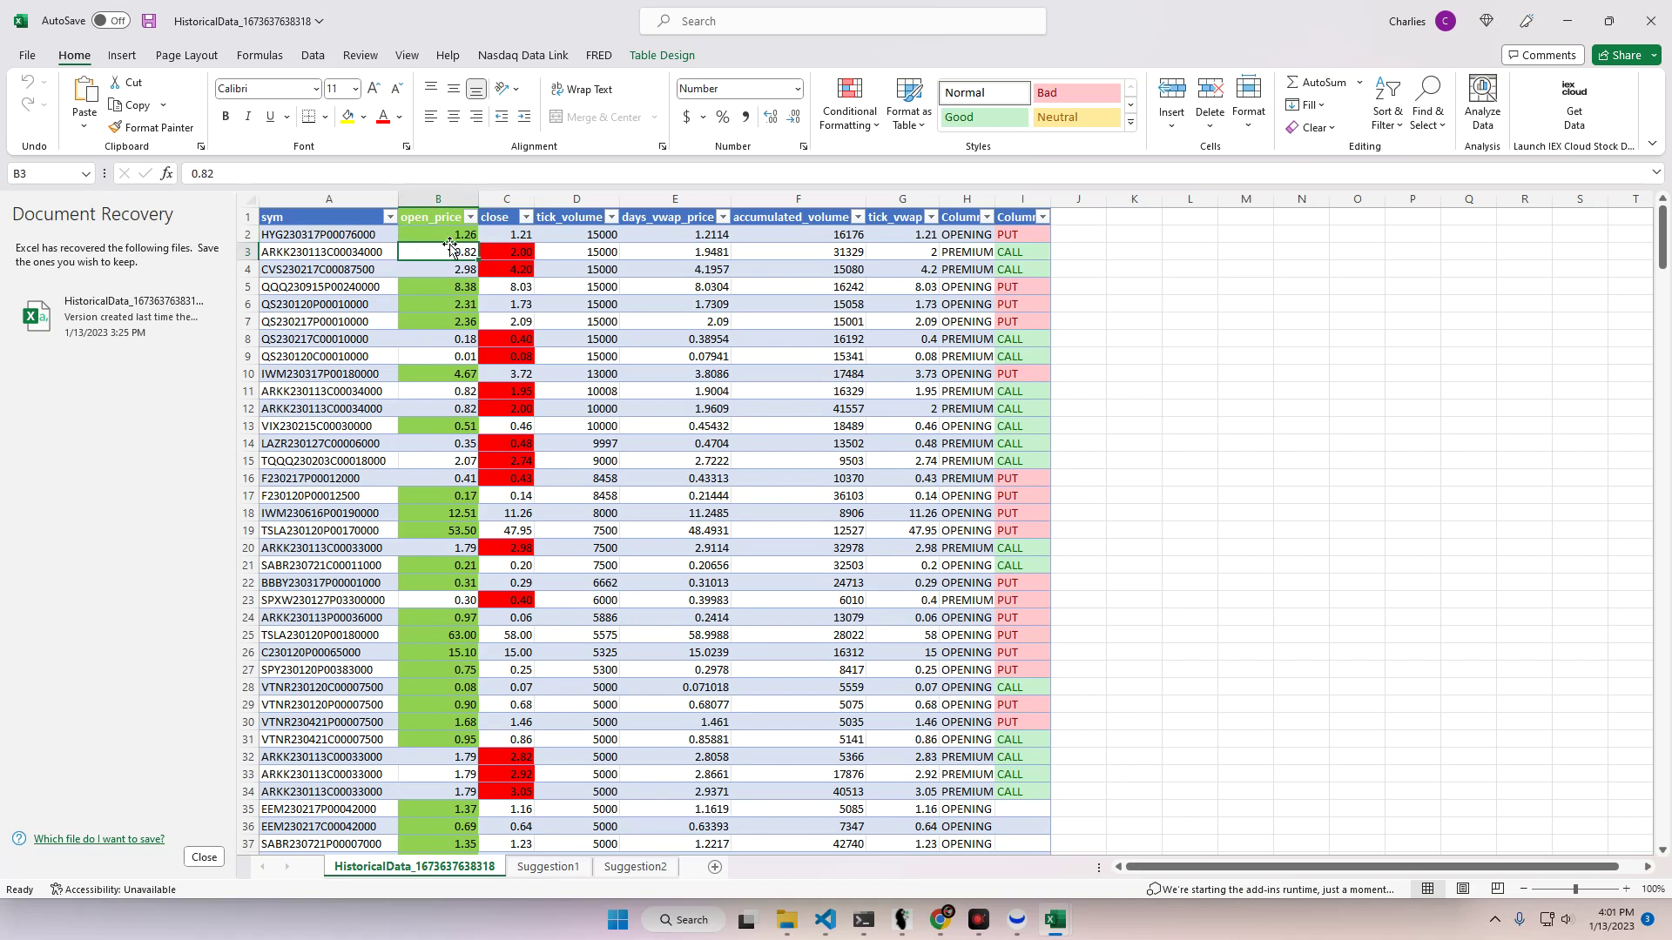
# Examine the OPENING and PREMIUM labels in column H against the highlighted prices, including the IWM230317P00180000 row's price and volume figures
pyautogui.click(967, 235)
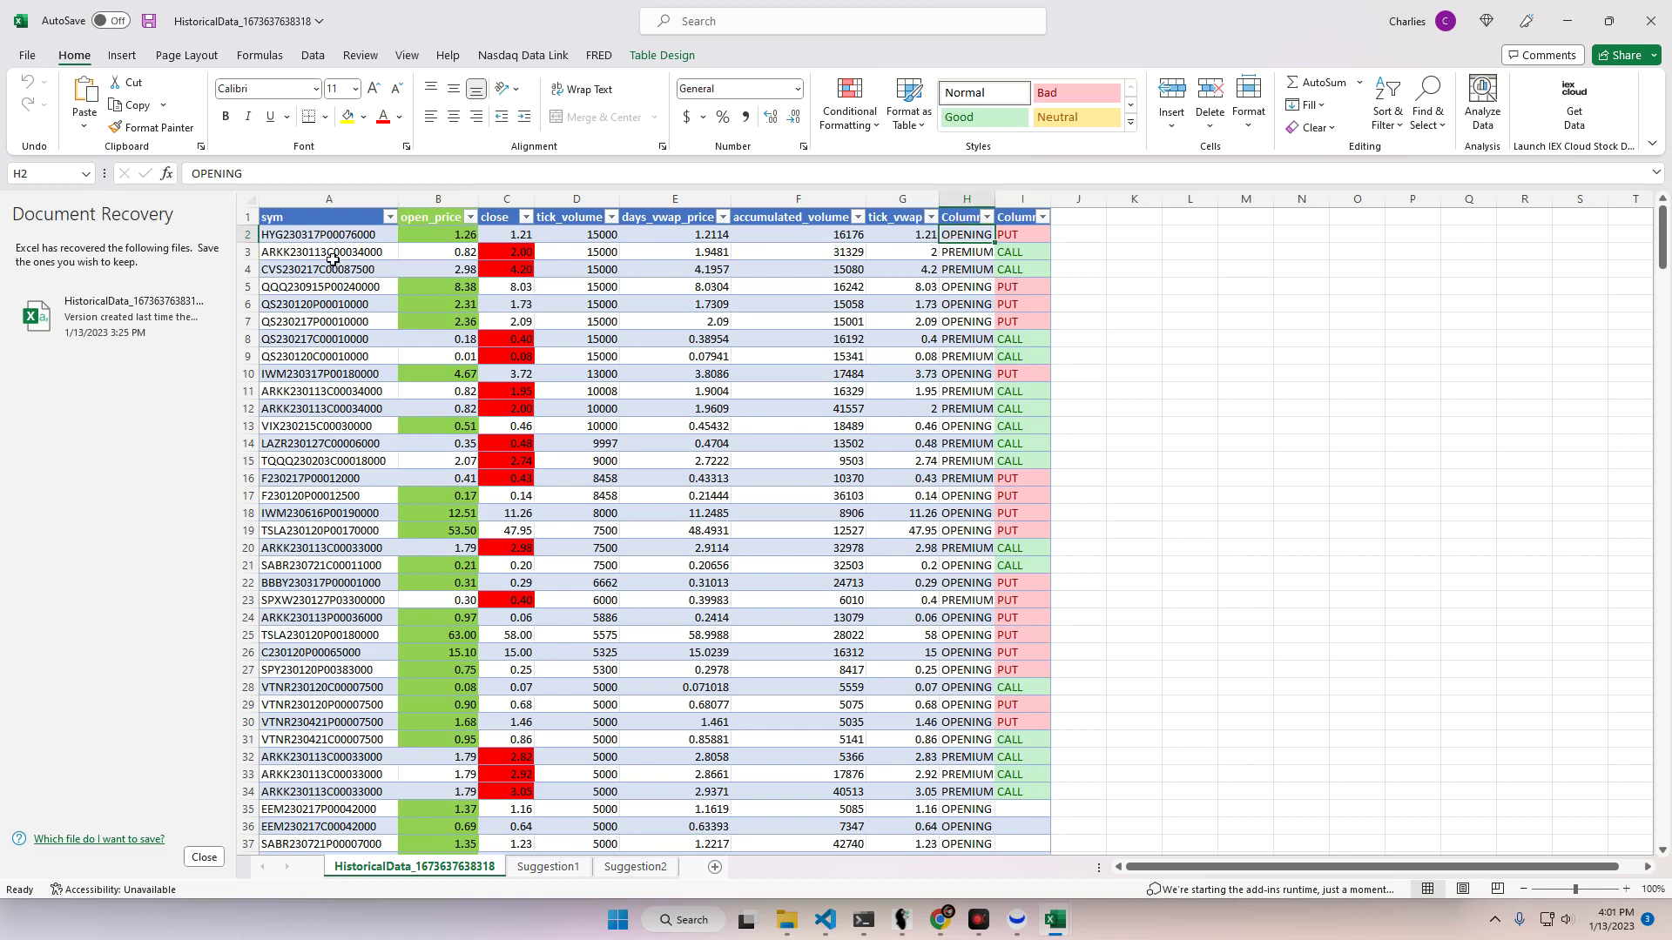
pyautogui.moveTo(966, 253); pyautogui.dragTo(967, 271)
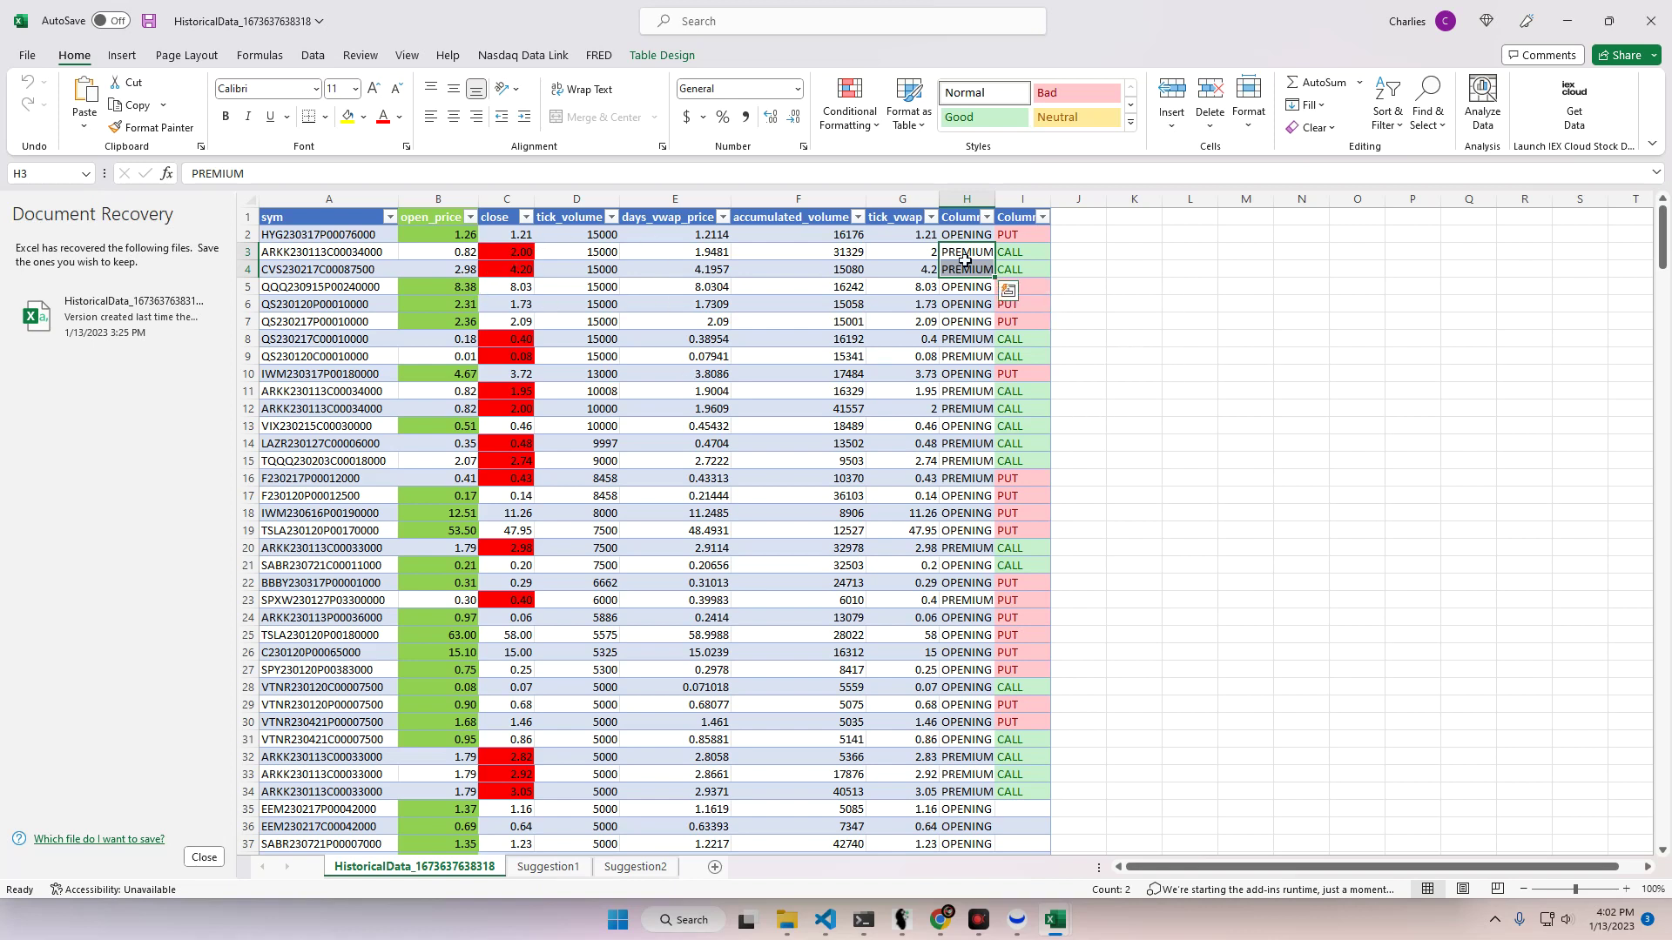
pyautogui.moveTo(518, 253); pyautogui.dragTo(528, 273)
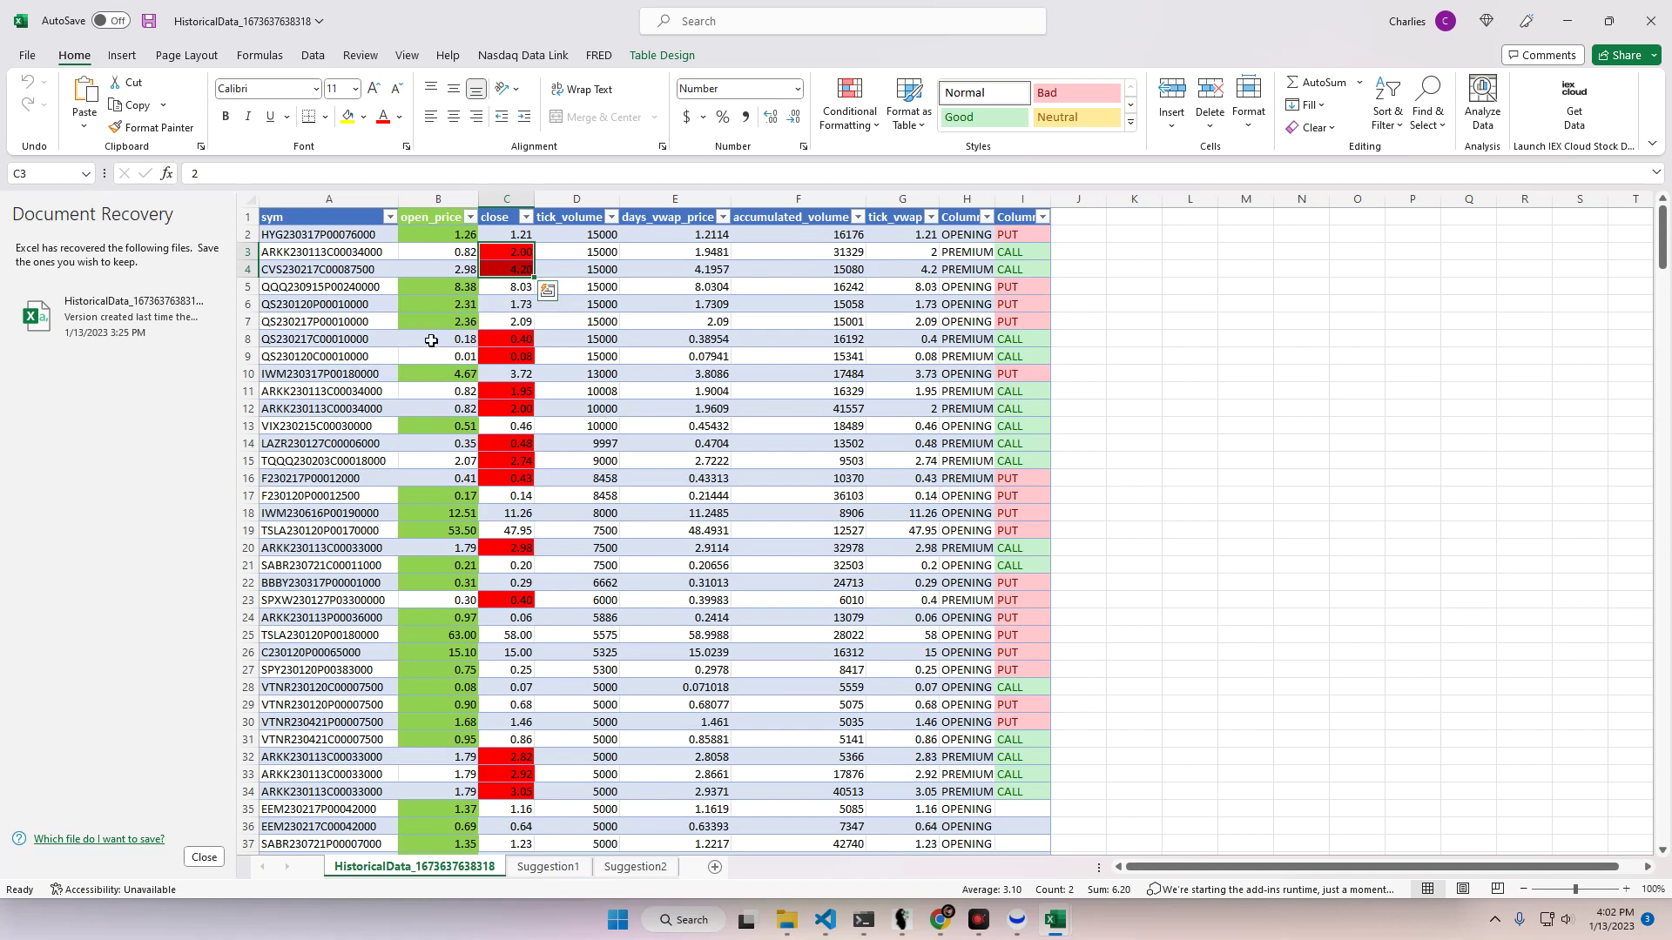
pyautogui.click(457, 376)
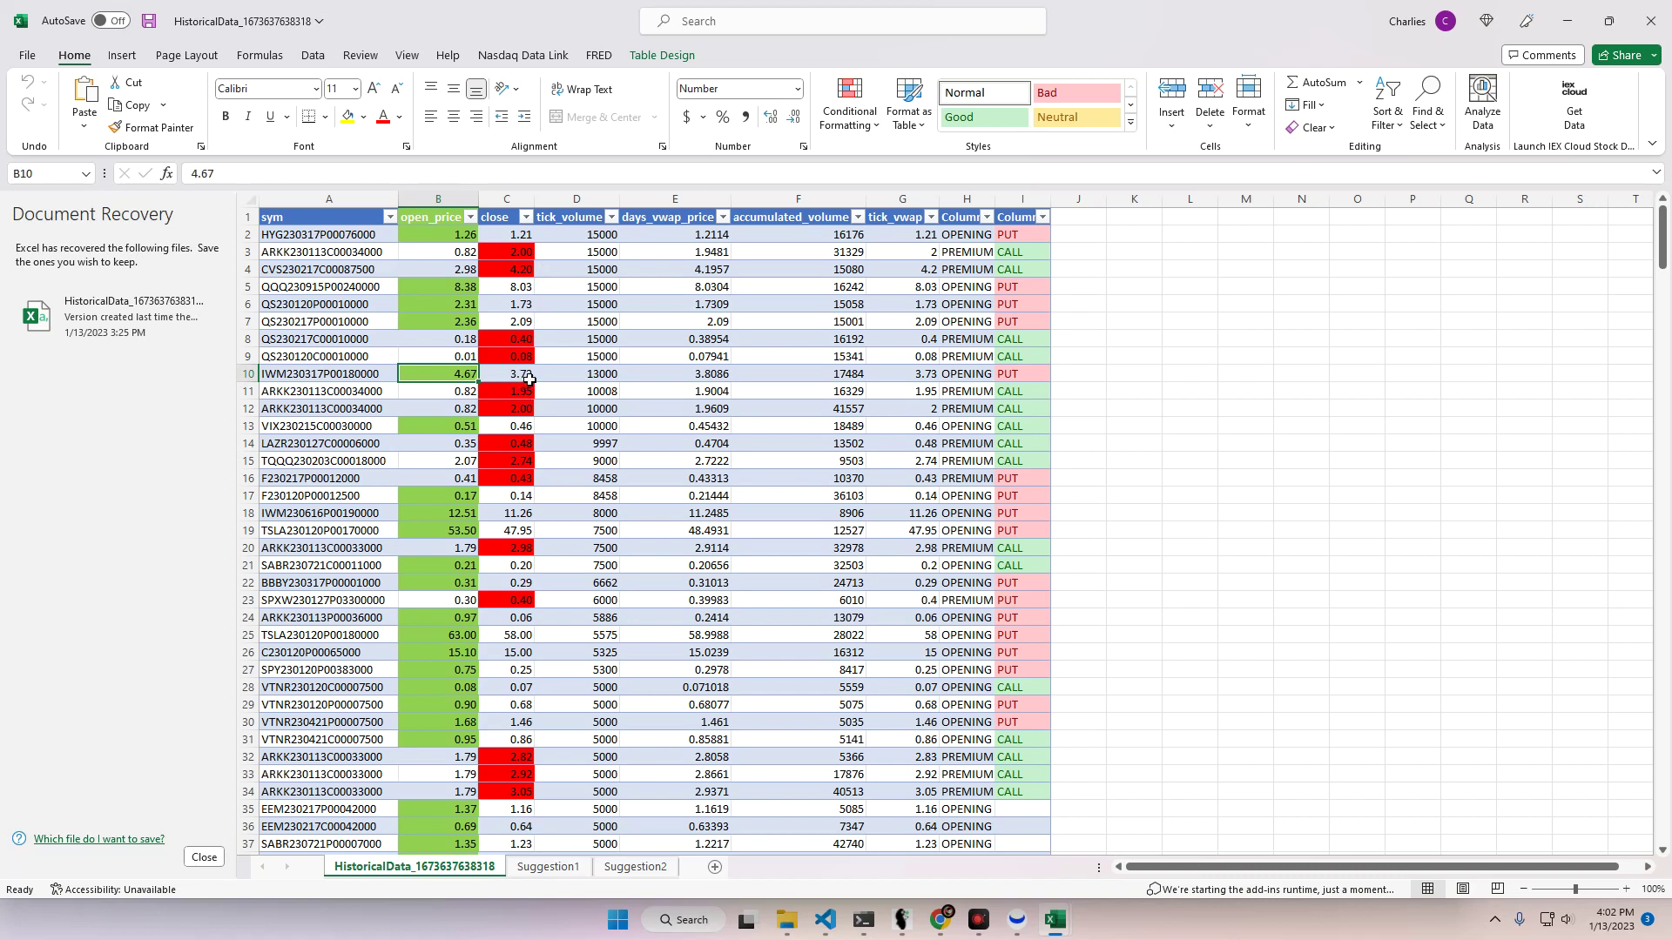
pyautogui.moveTo(528, 380); pyautogui.dragTo(776, 367)
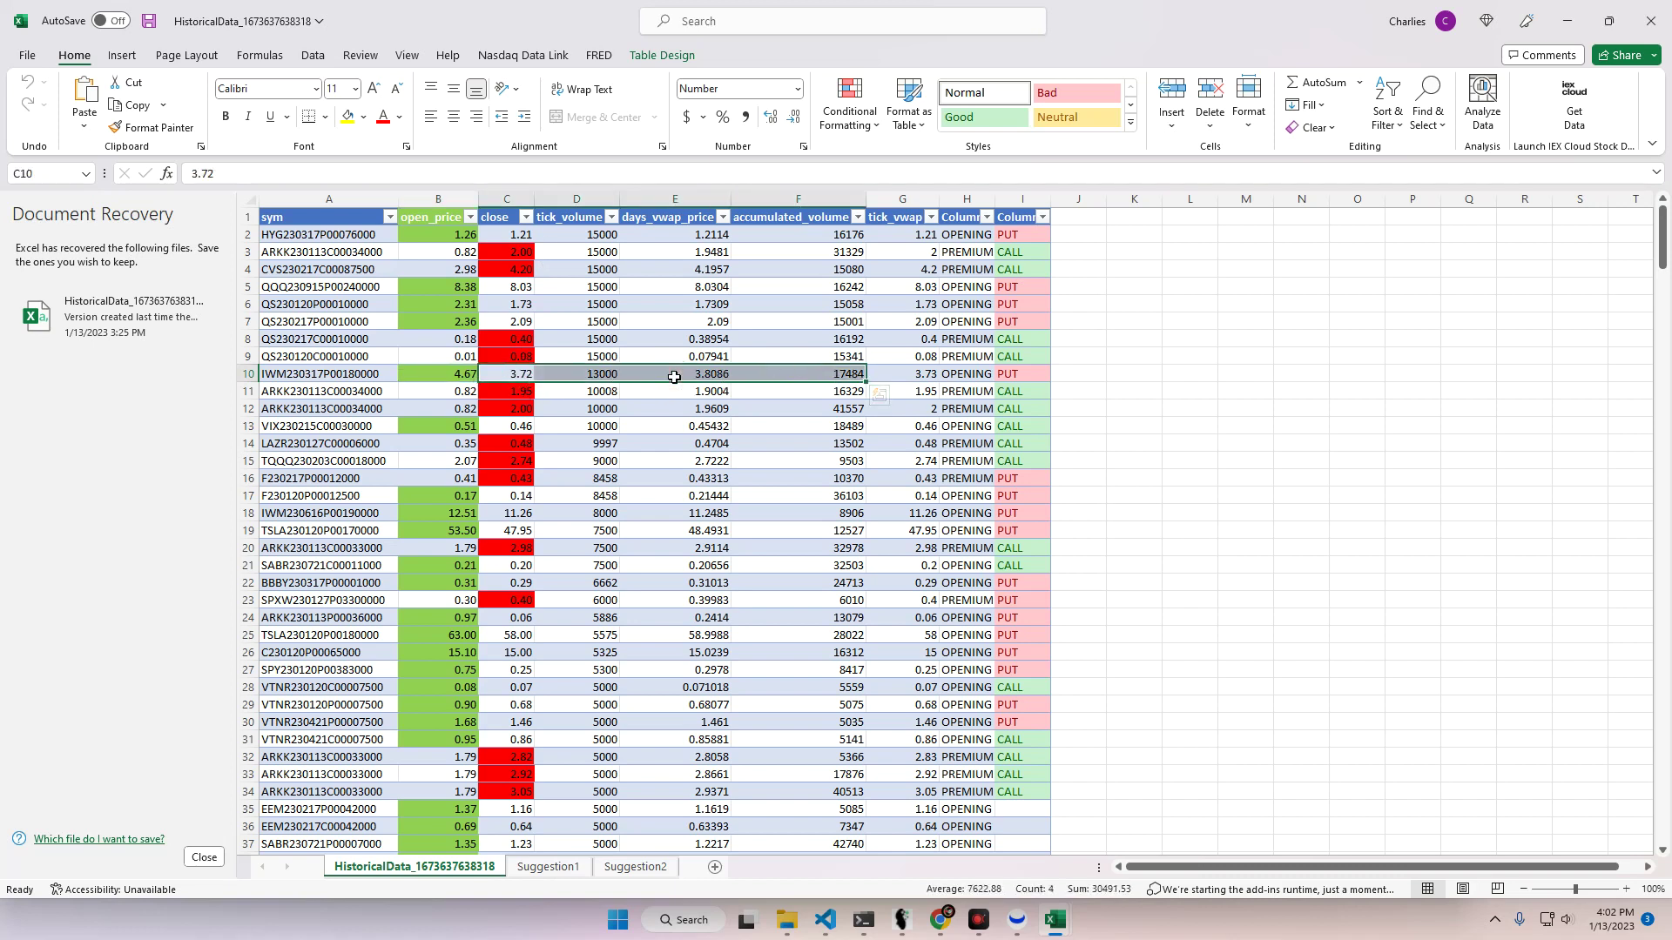
pyautogui.click(585, 372)
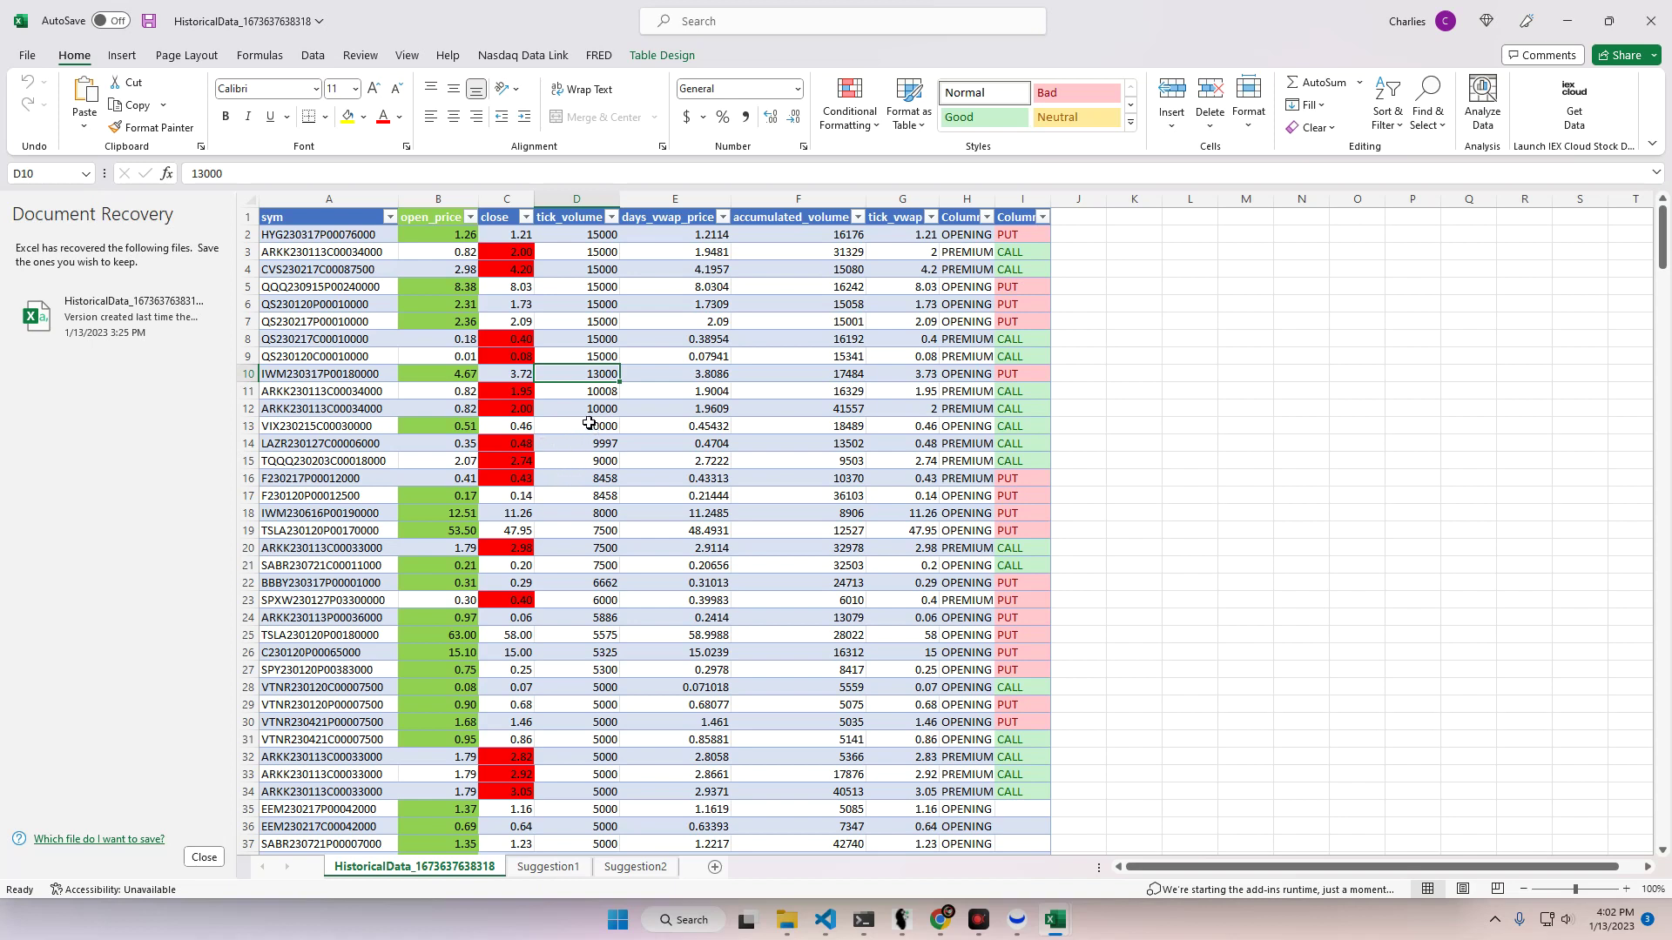
pyautogui.click(376, 581)
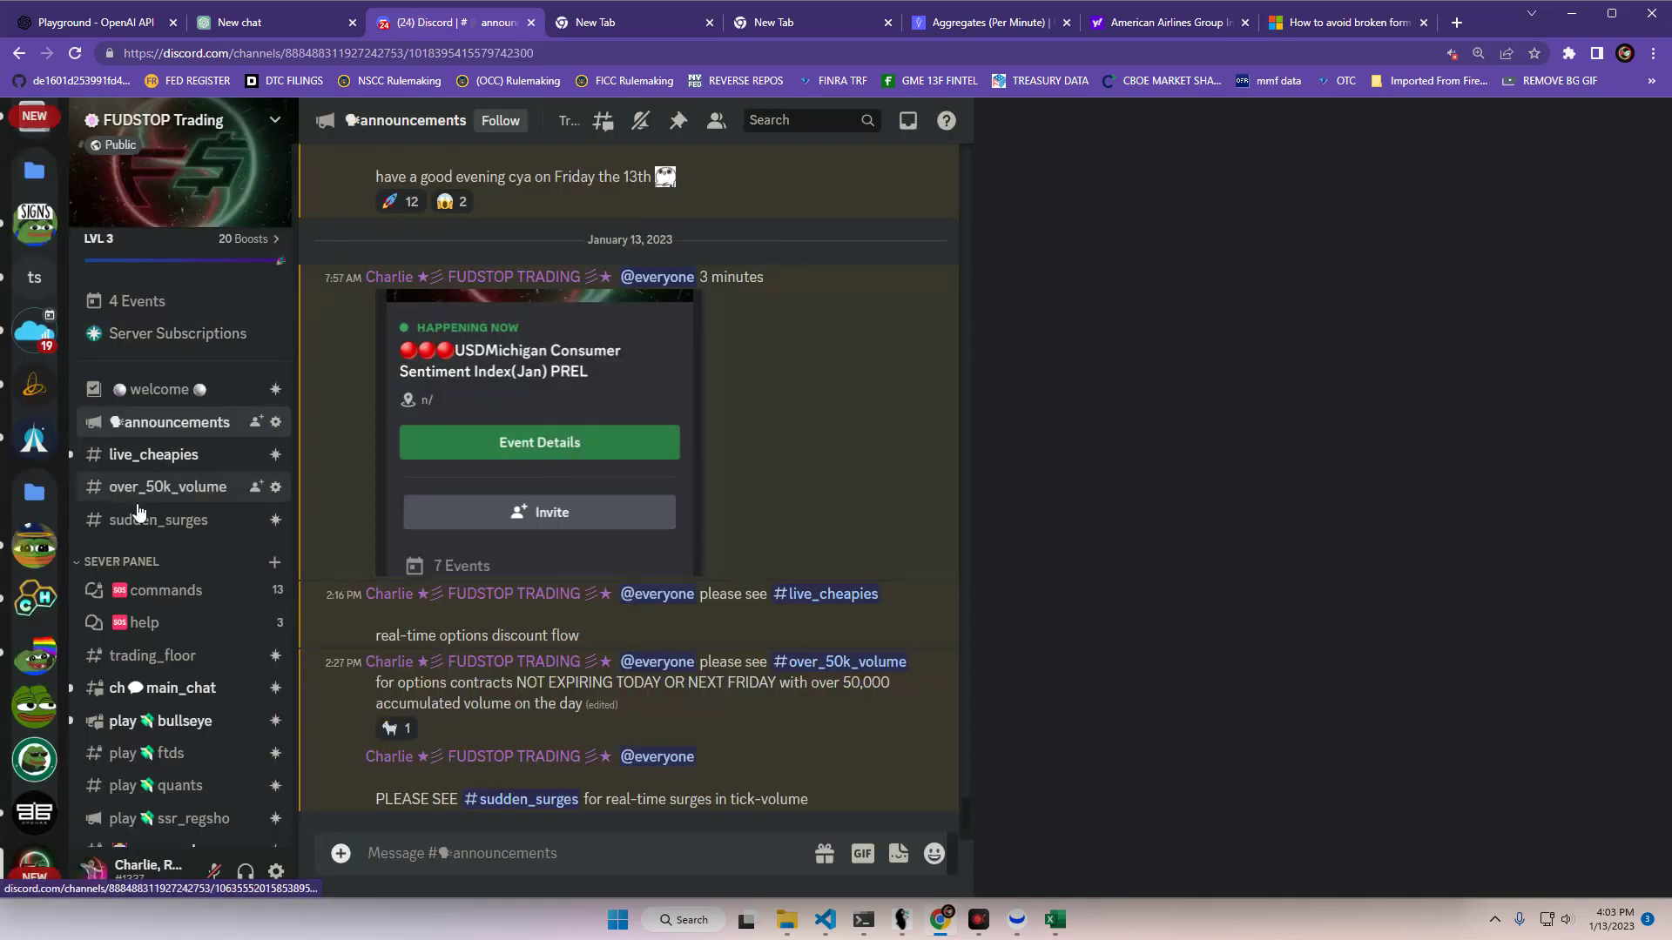
# View the sudden_surges channel in Discord, and return to the HistoricalData workbook in Excel to look over the table
pyautogui.click(144, 520)
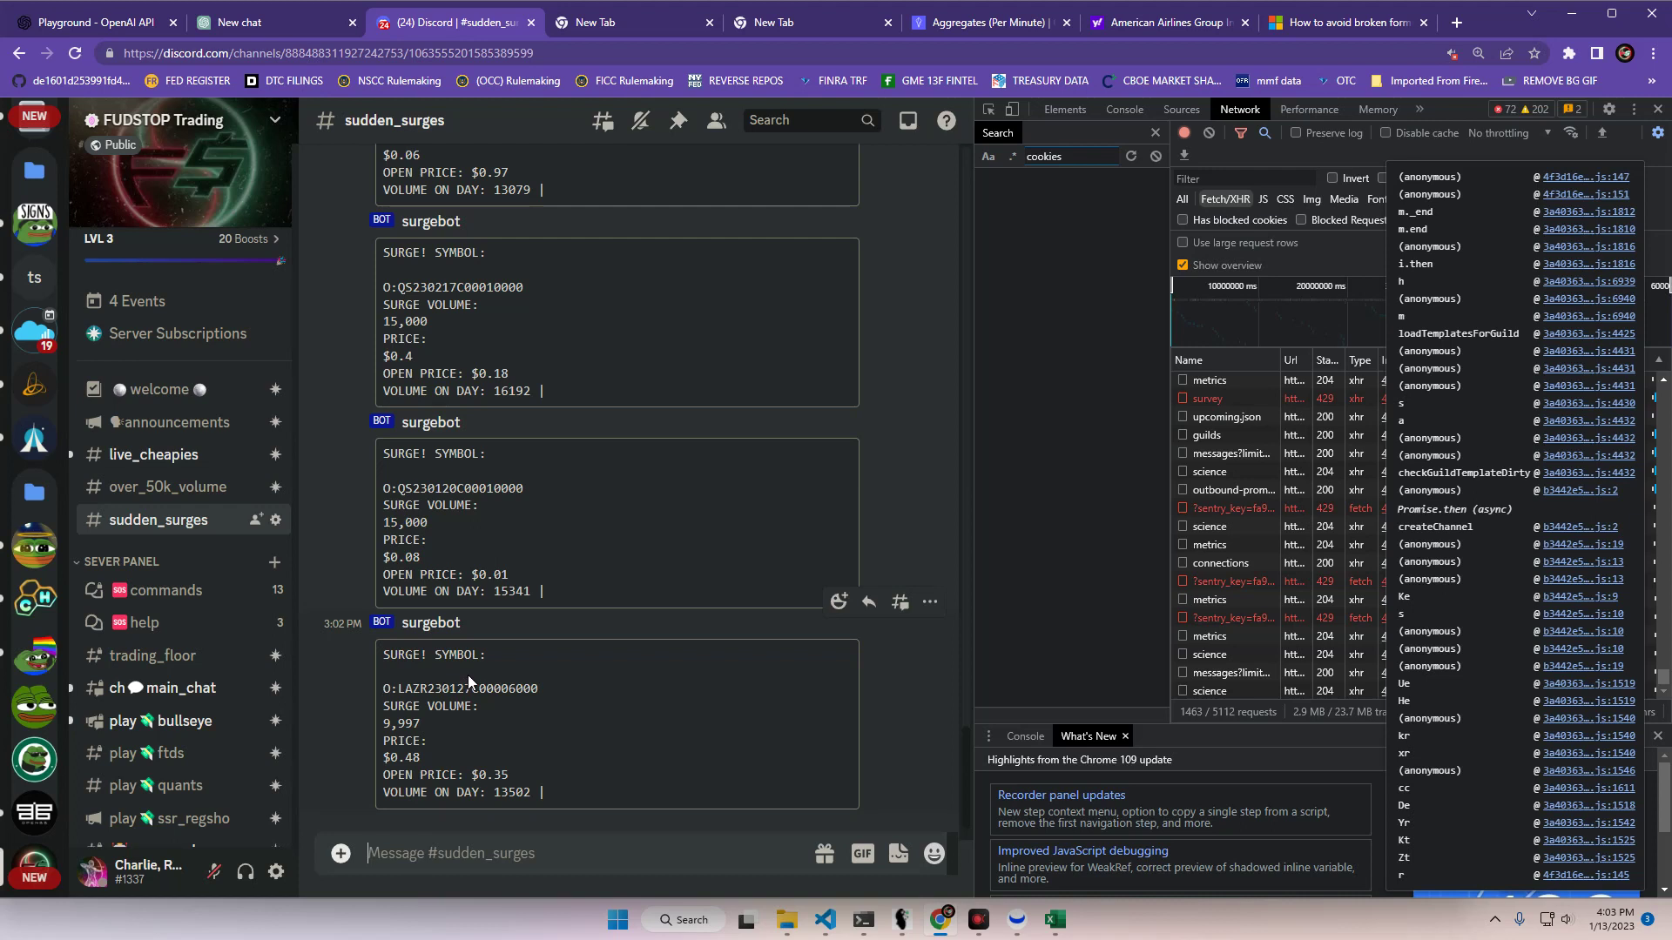
pyautogui.moveTo(1054, 919)
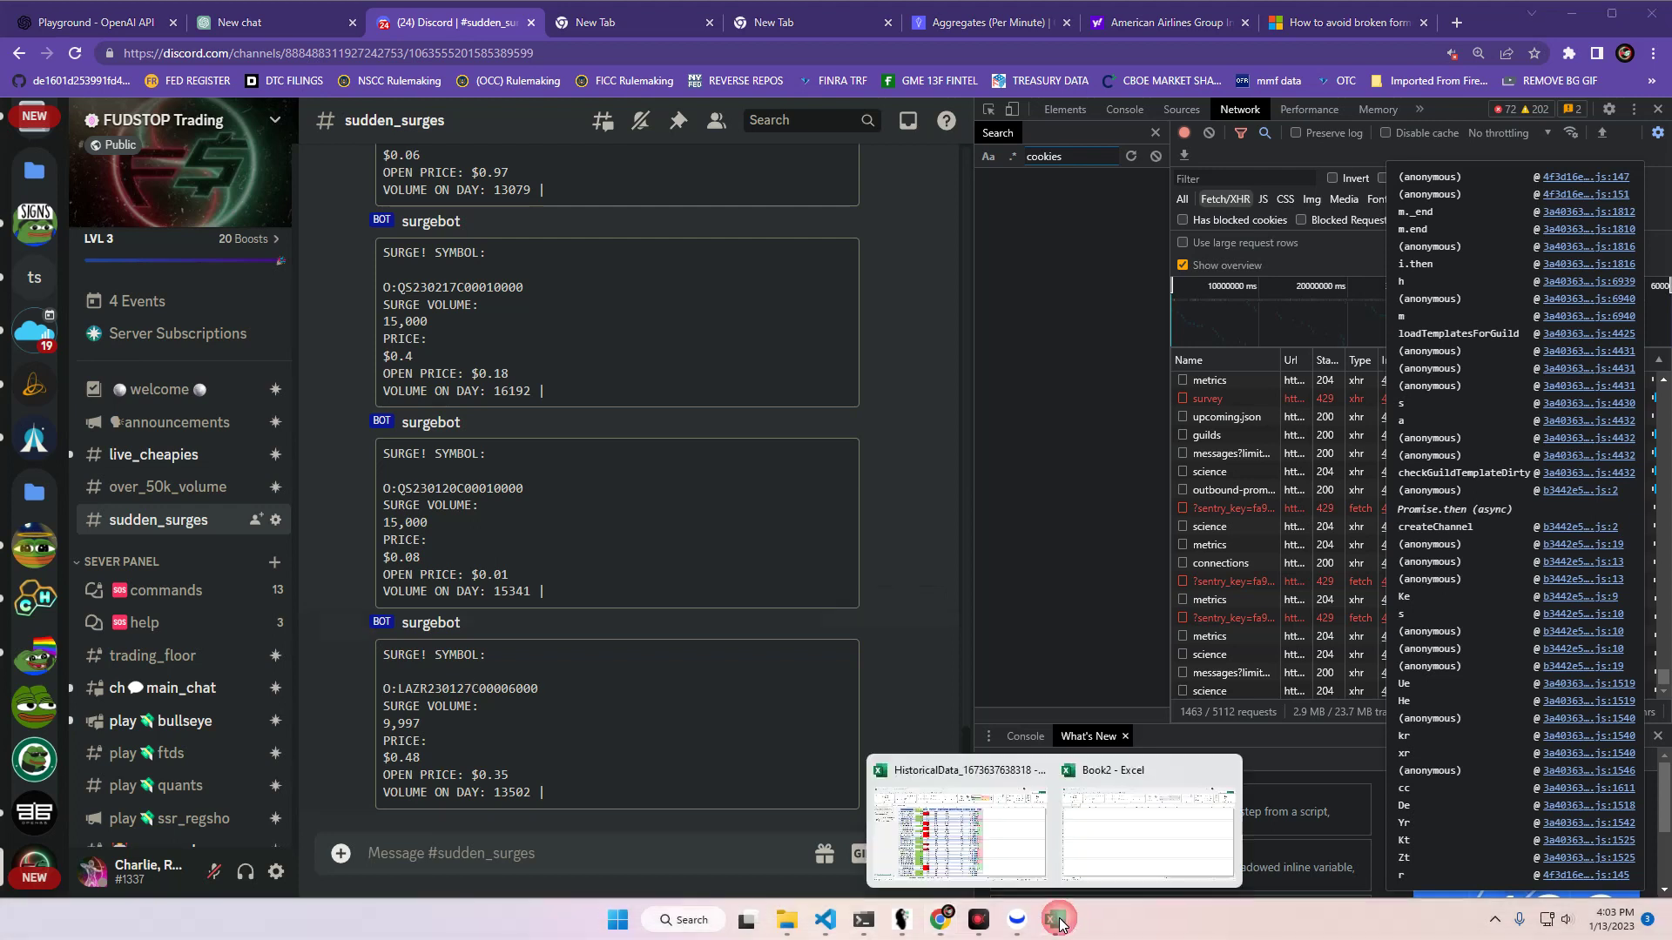
pyautogui.click(964, 838)
pyautogui.scroll(-3, 679, 377)
pyautogui.scroll(3, 662, 383)
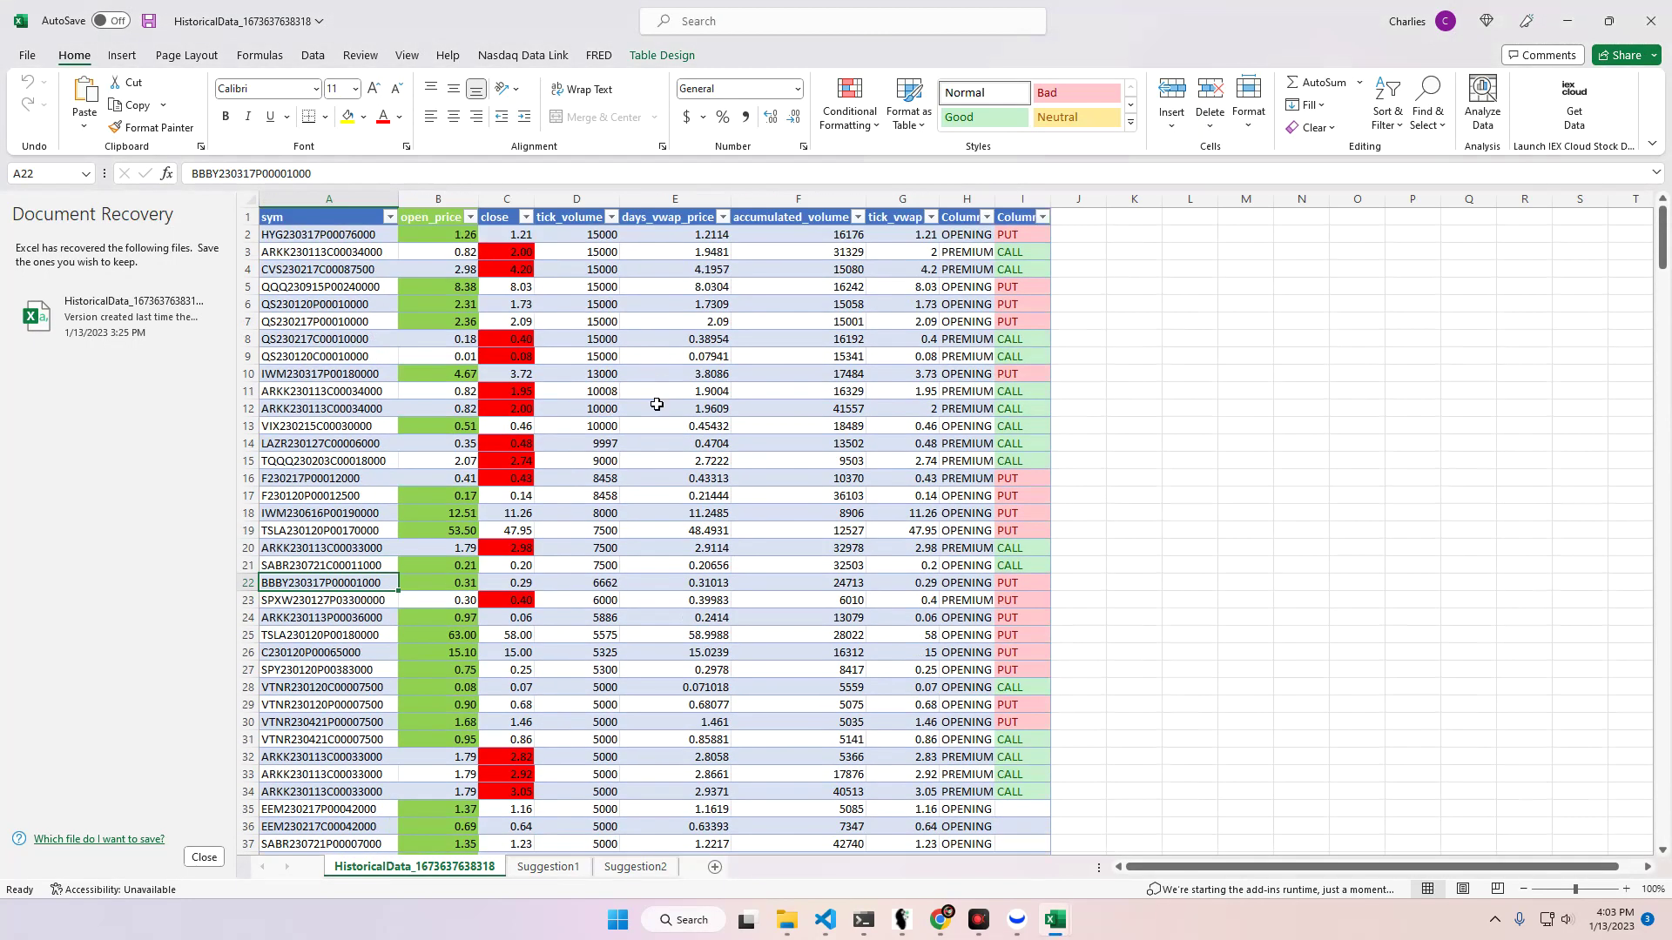